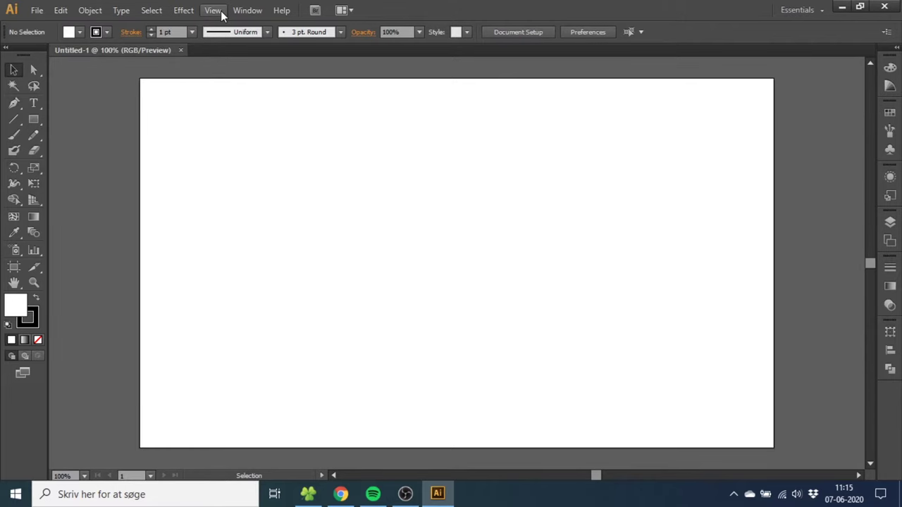
# Show the grid across the artboard and enable Snap to Grid from the View menu
pyautogui.click(213, 10)
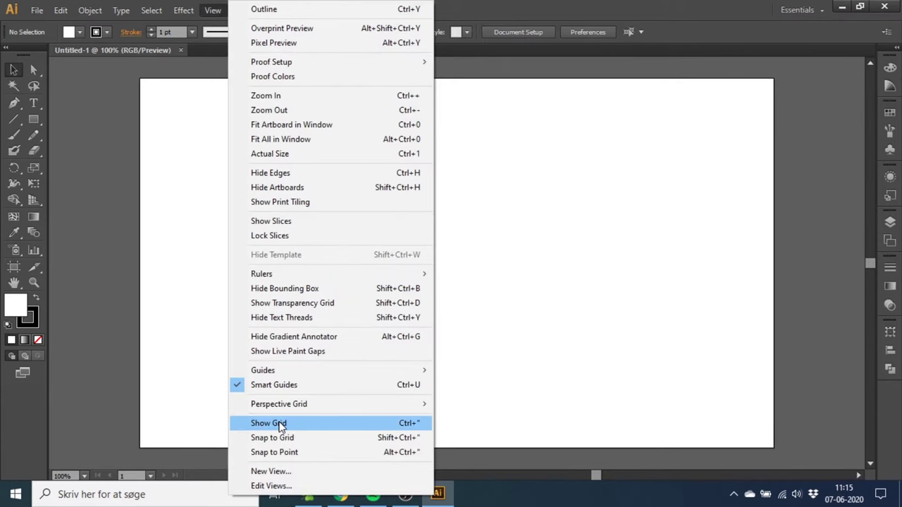
pyautogui.click(284, 424)
pyautogui.click(212, 10)
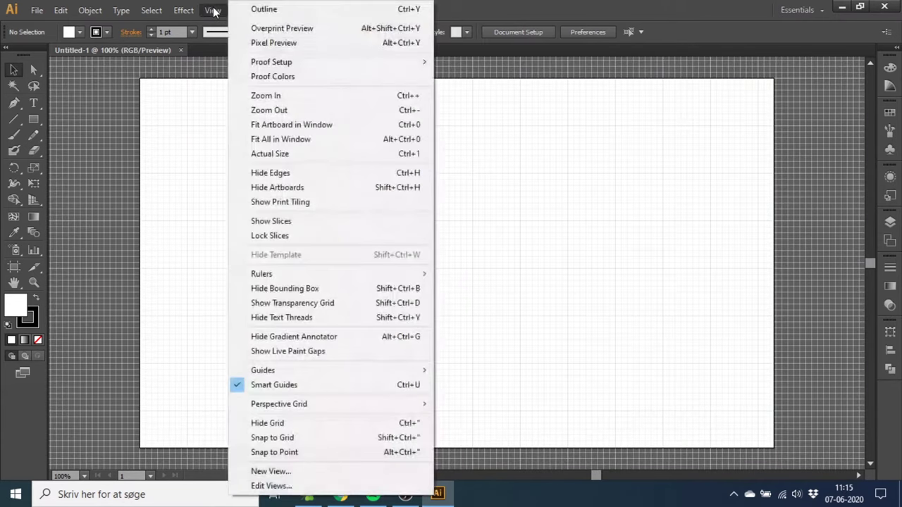
pyautogui.click(273, 441)
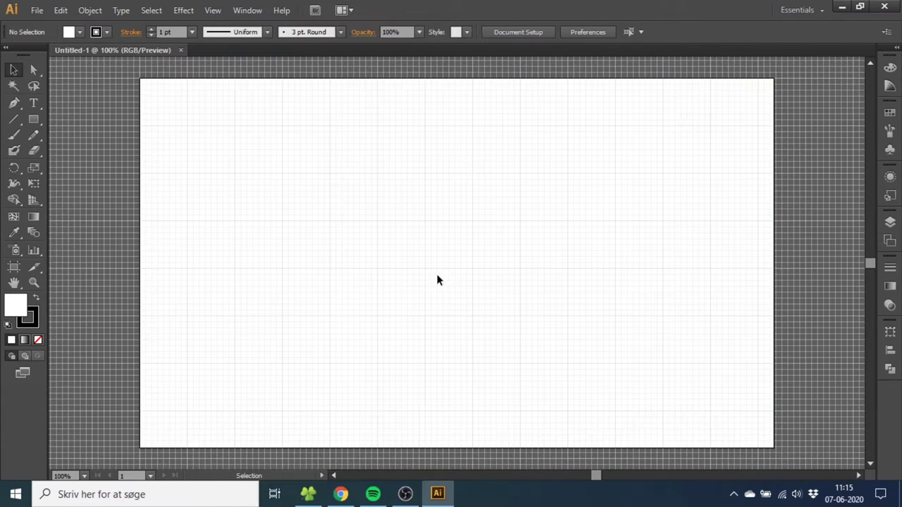
# Draw a circle near the artboard centre with the Ellipse tool
pyautogui.moveTo(33, 119); pyautogui.dragTo(84, 148)
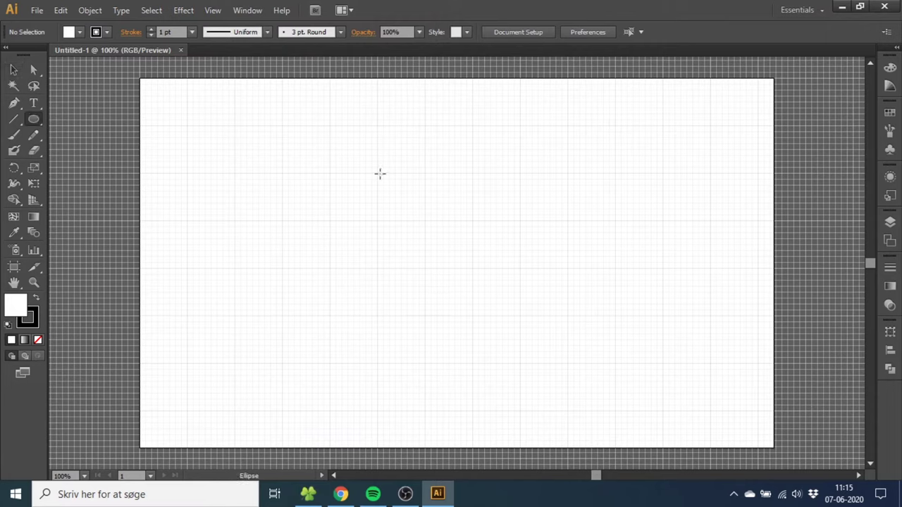
pyautogui.moveTo(377, 173); pyautogui.dragTo(517, 315)
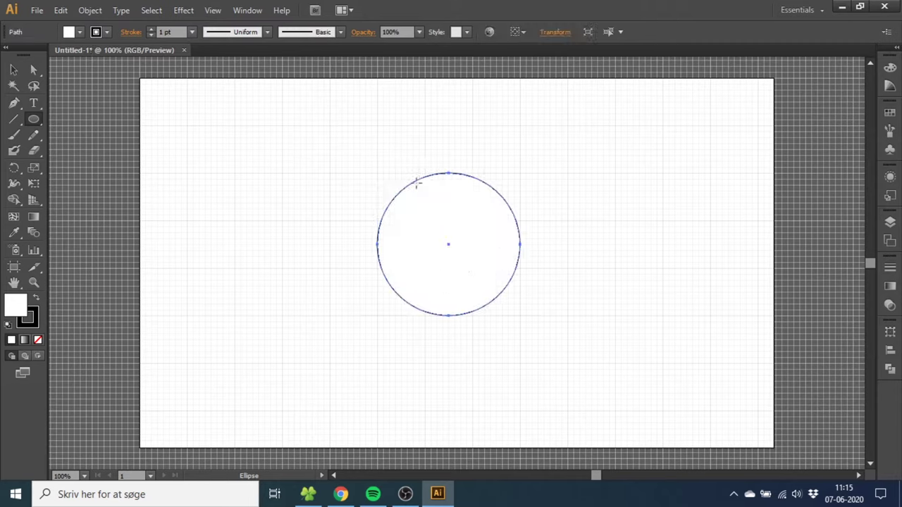
pyautogui.click(33, 318)
# Set the circle's stroke to None and bring up the Swatches panel with fill active
pyautogui.click(38, 340)
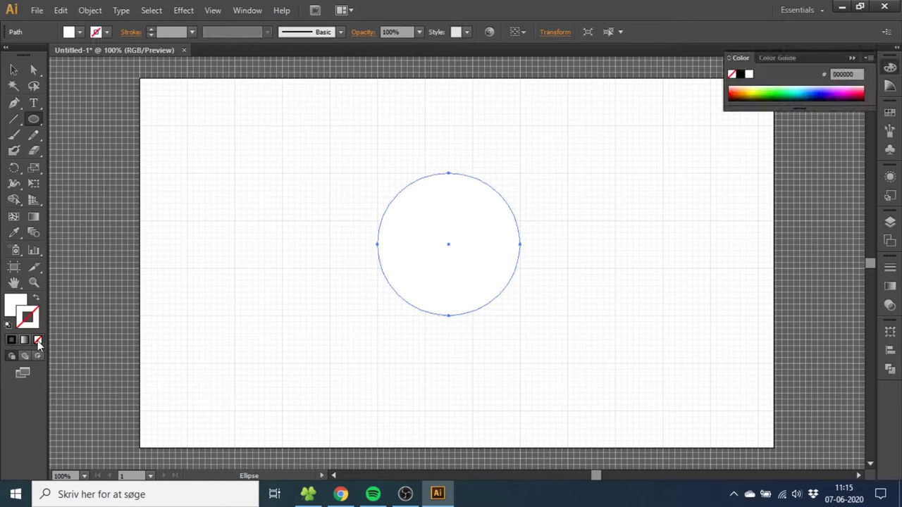
pyautogui.click(16, 307)
pyautogui.click(889, 112)
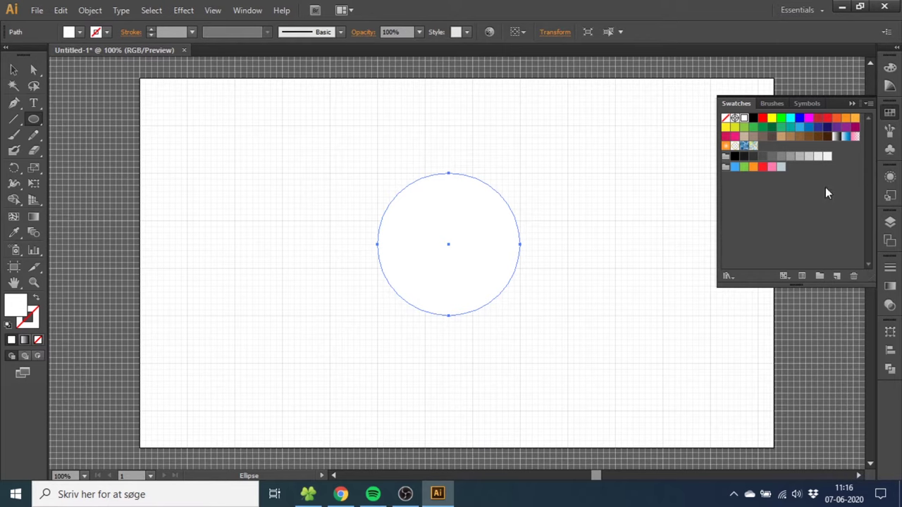
# Load the 'Coin Swatches - By DiaGraphics' library from the desktop and add its colour group
pyautogui.click(868, 104)
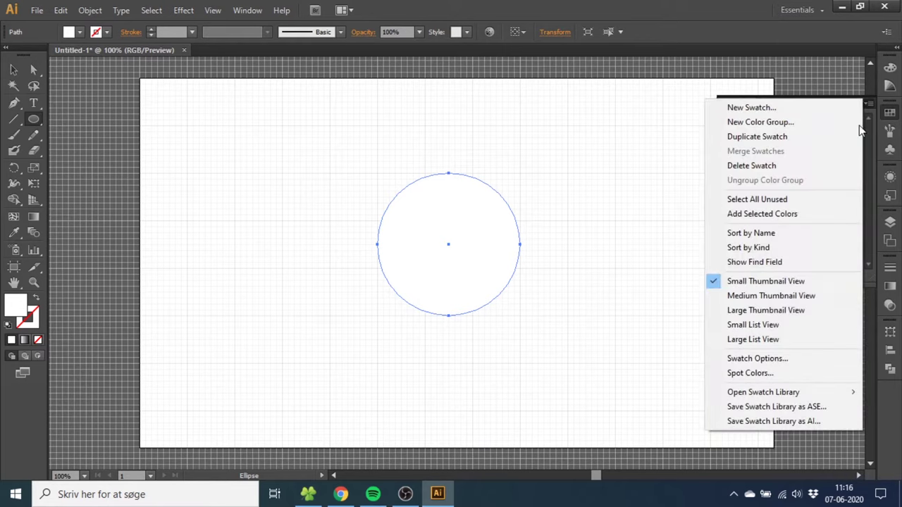
pyautogui.moveTo(760, 396)
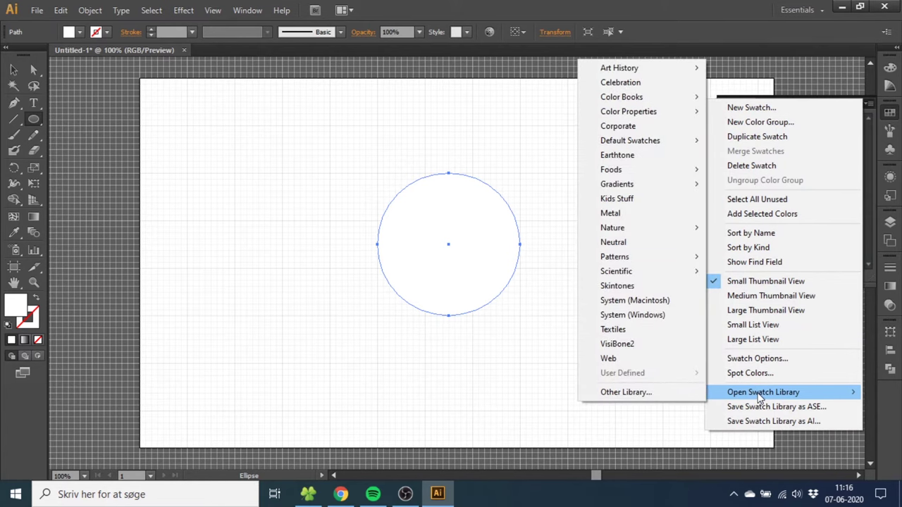
pyautogui.click(655, 393)
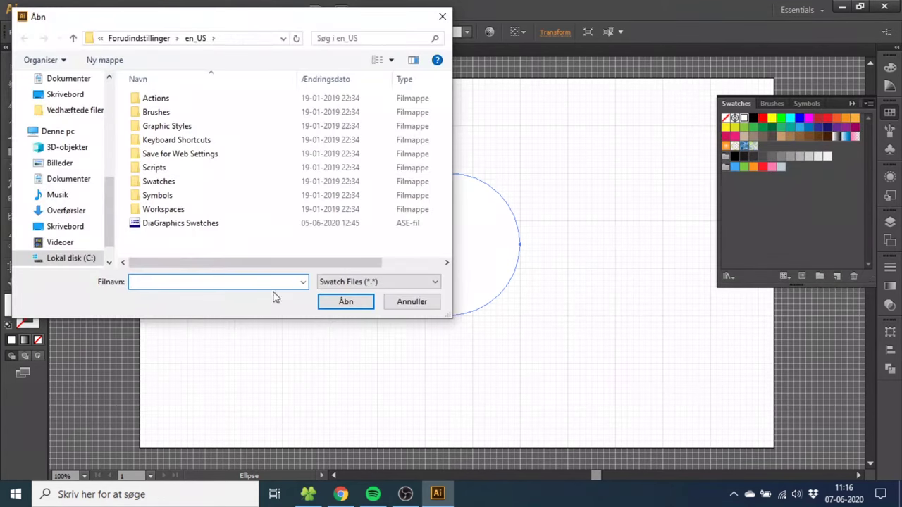
pyautogui.click(71, 227)
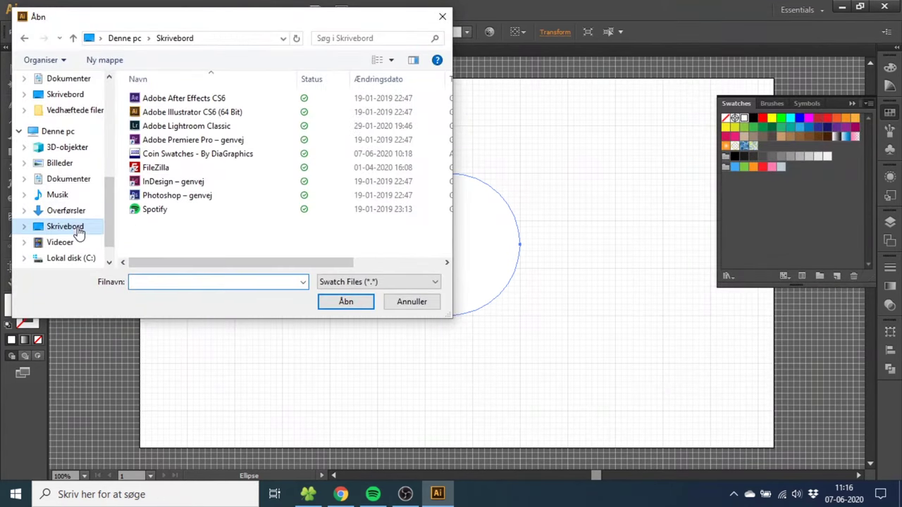
pyautogui.click(190, 155)
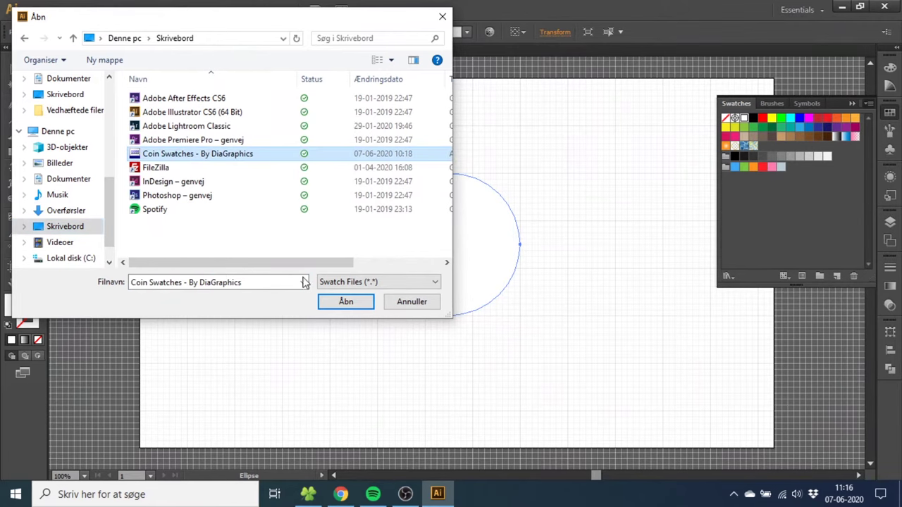
pyautogui.click(344, 301)
pyautogui.click(384, 251)
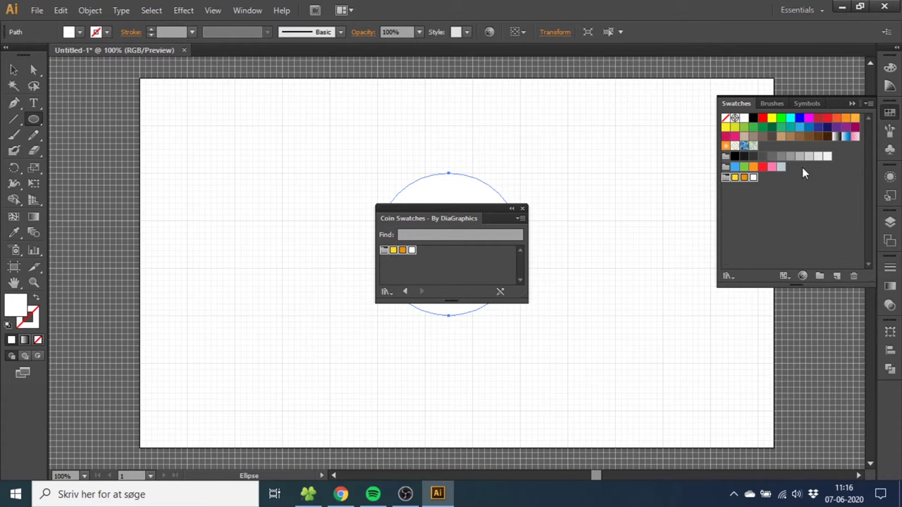
pyautogui.click(522, 208)
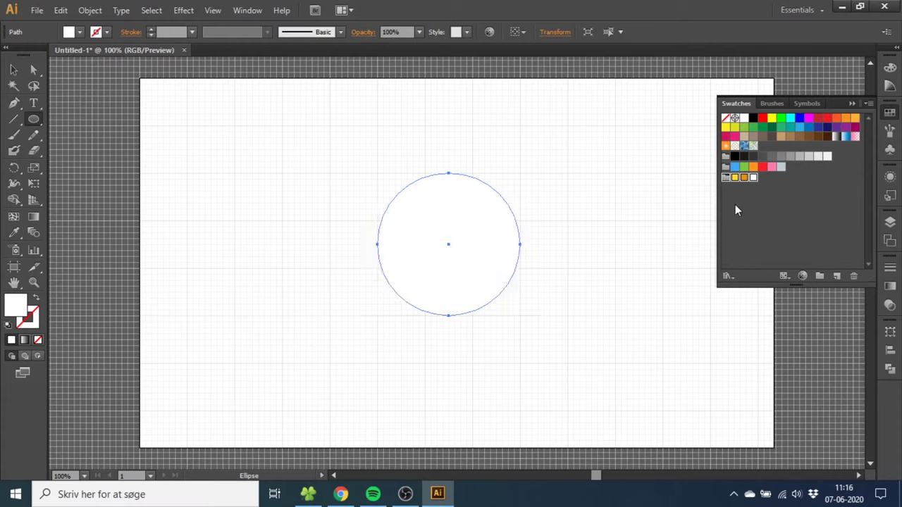
# Fill the circle coin yellow and nudge a copy of it slightly lower
pyautogui.click(735, 178)
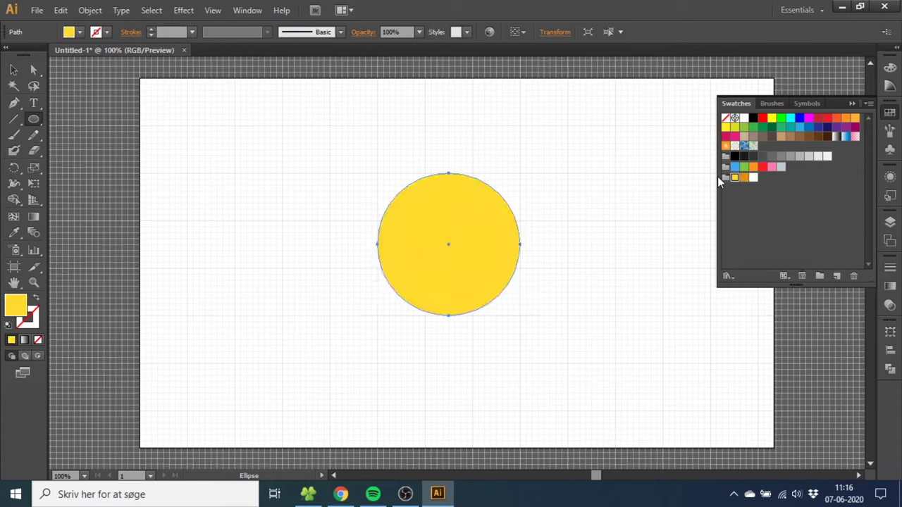
pyautogui.click(14, 70)
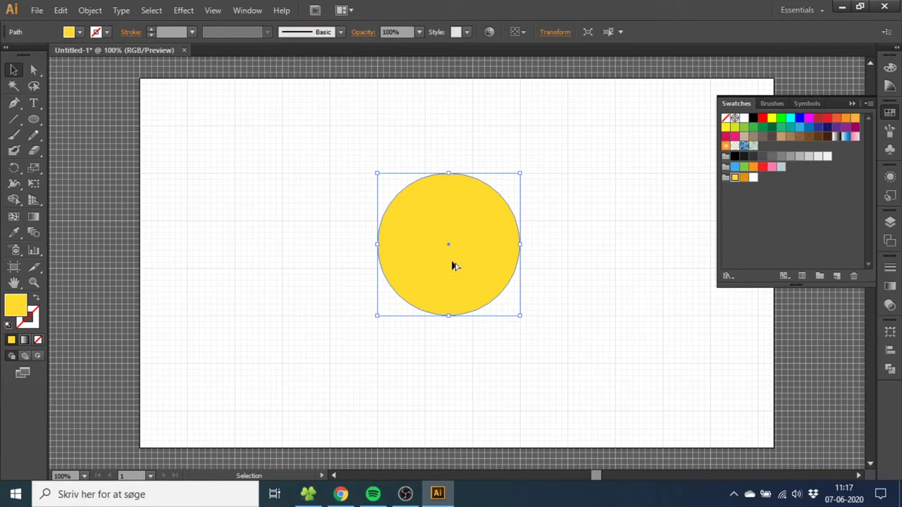
pyautogui.hotkey('shift', 'Down')
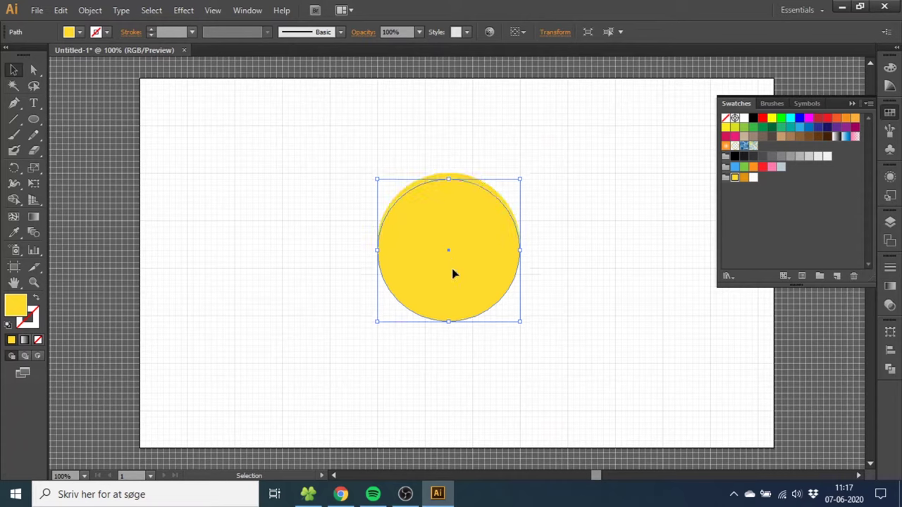
# Send the lower copy behind the original and fill it coin orange
pyautogui.rightClick(455, 259)
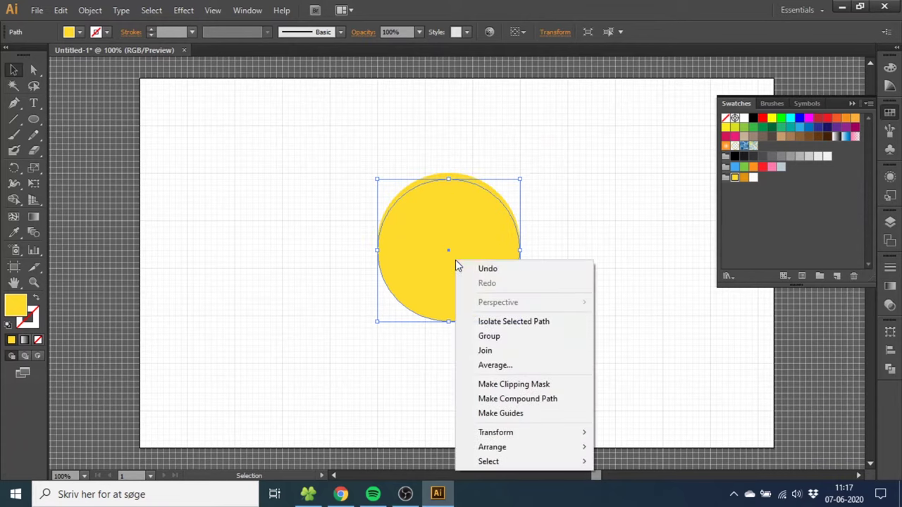
pyautogui.moveTo(505, 446)
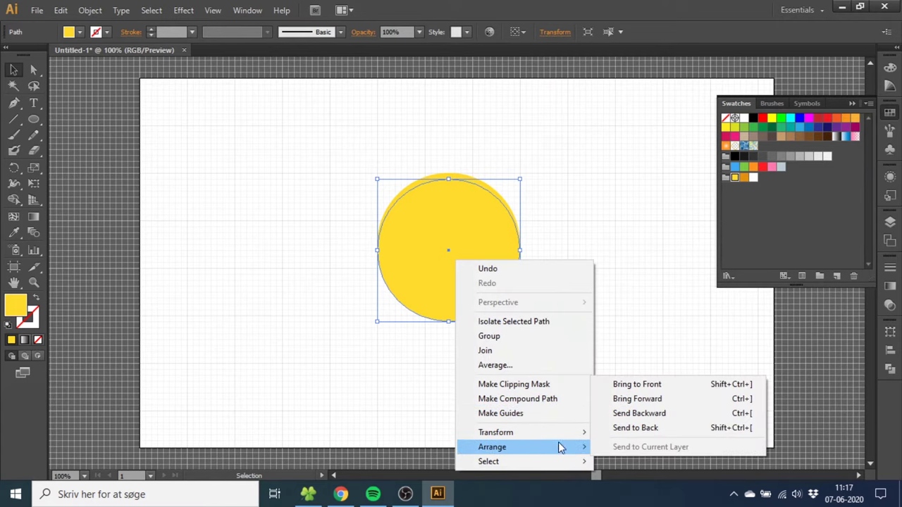
pyautogui.click(627, 430)
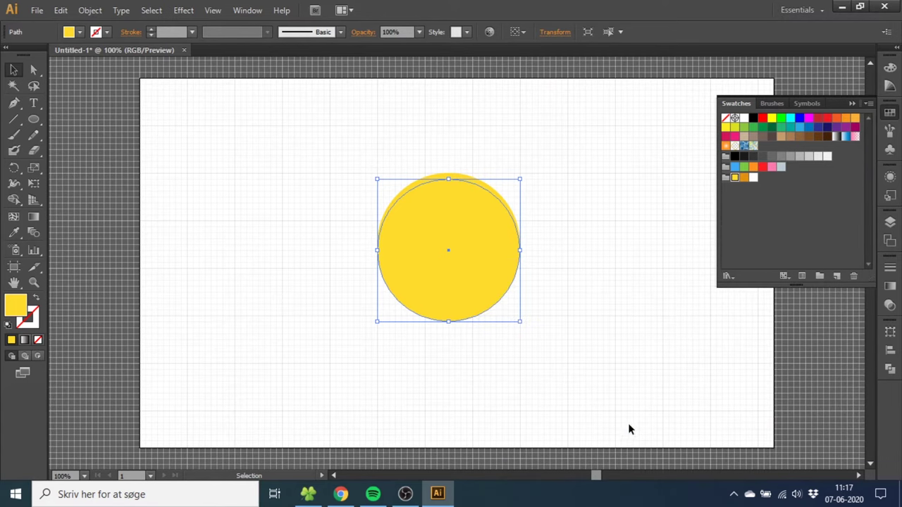
pyautogui.click(743, 179)
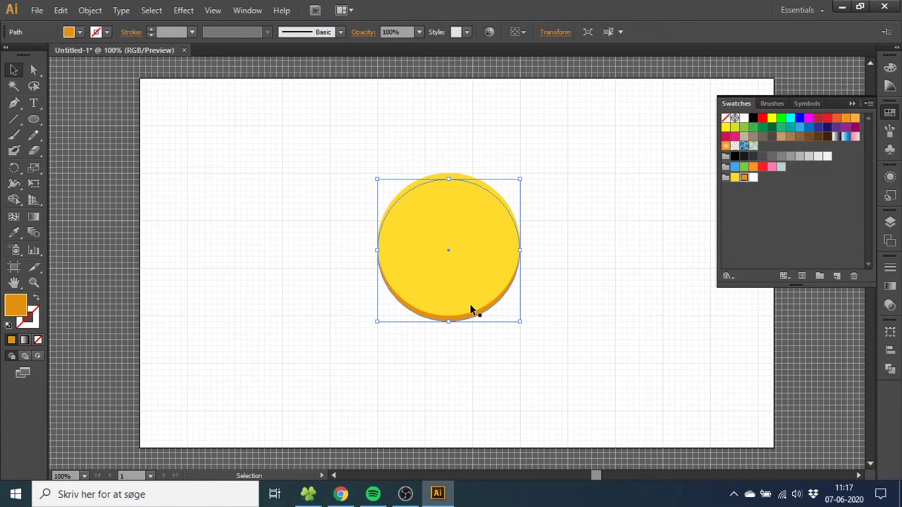
pyautogui.click(34, 282)
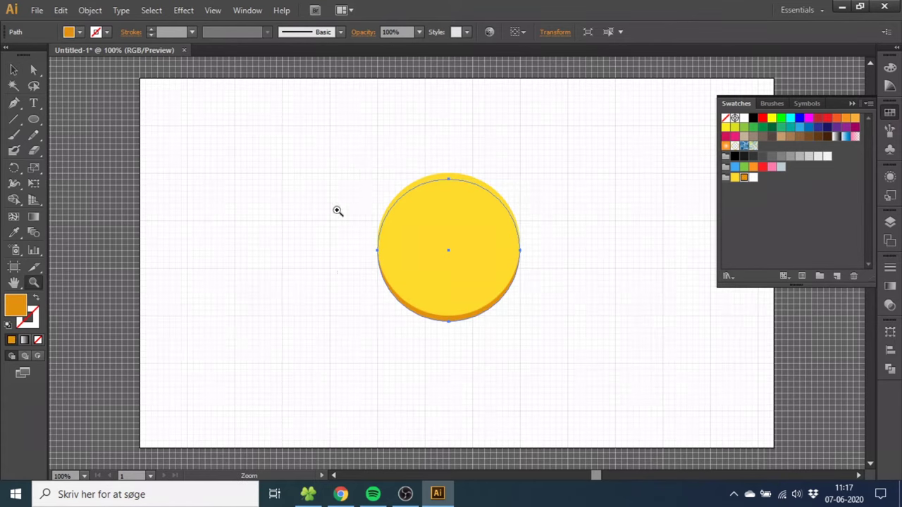
# Zoom in closely on the coin and marquee-select both circles
pyautogui.moveTo(338, 209); pyautogui.dragTo(601, 322)
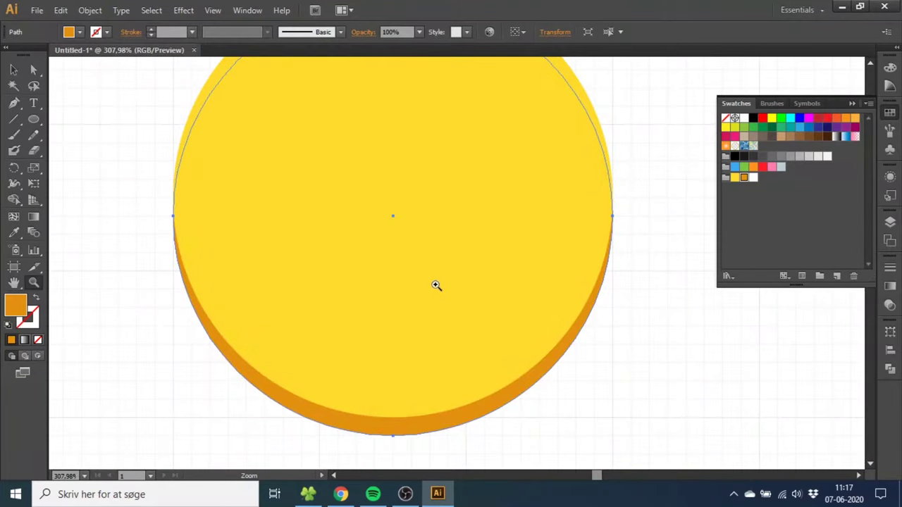
pyautogui.click(13, 72)
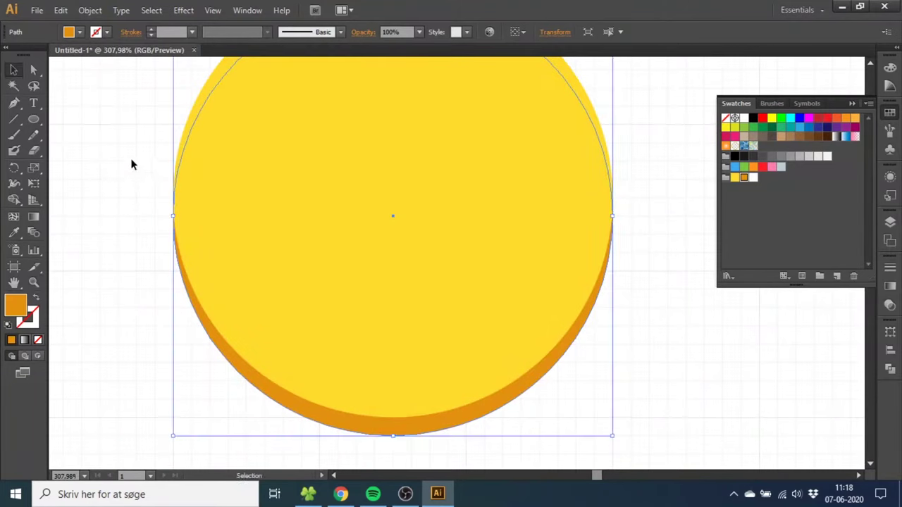
pyautogui.moveTo(131, 161); pyautogui.dragTo(646, 364)
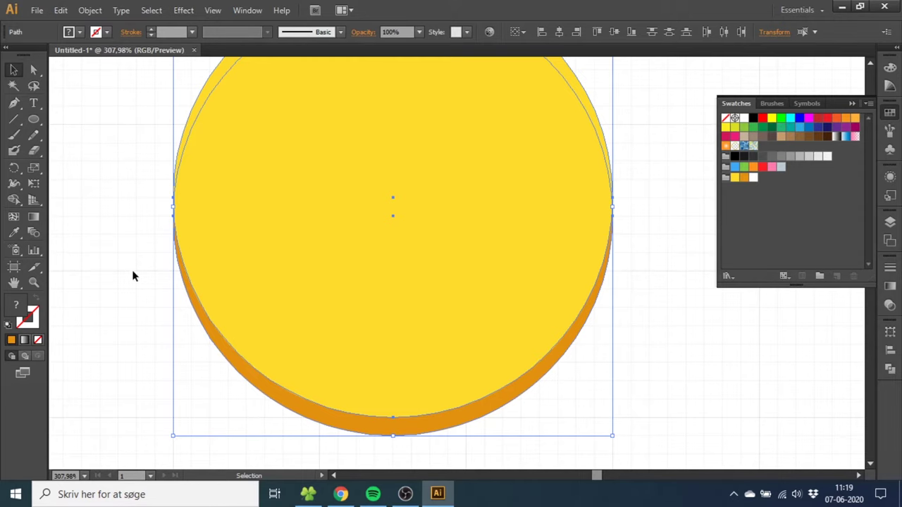
# Try moving the orange circle lower, undo the move, and reselect both circles
pyautogui.click(176, 270)
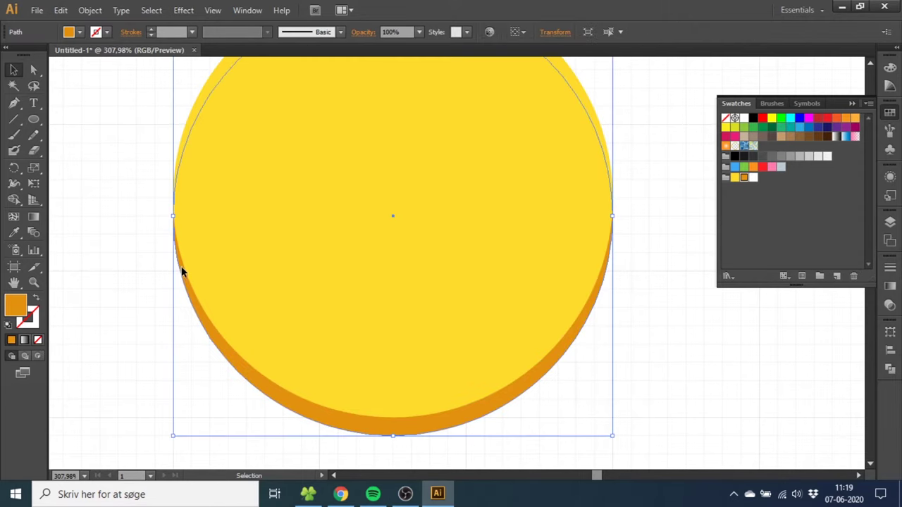
pyautogui.moveTo(181, 269); pyautogui.dragTo(183, 344)
pyautogui.click(144, 252)
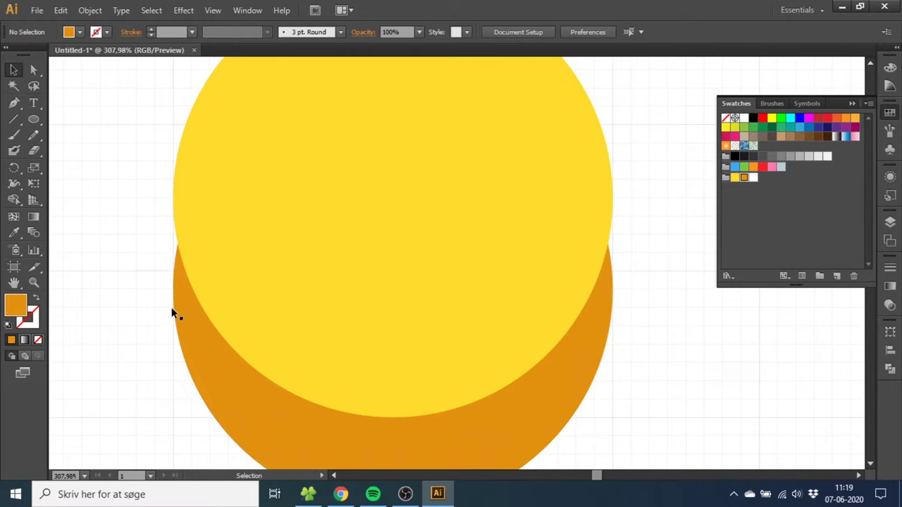
pyautogui.hotkey('ctrl', 'z')
pyautogui.hotkey('ctrl', 'z')
pyautogui.moveTo(115, 159); pyautogui.dragTo(290, 279)
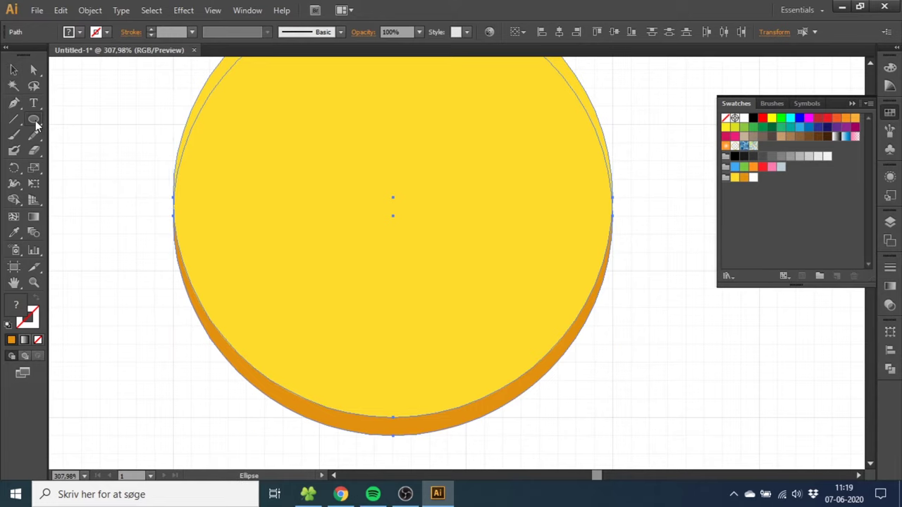
pyautogui.moveTo(33, 119); pyautogui.dragTo(81, 119)
# Draw a thin orange bar across the coin's middle and send it behind the yellow face
pyautogui.moveTo(171, 197); pyautogui.dragTo(615, 219)
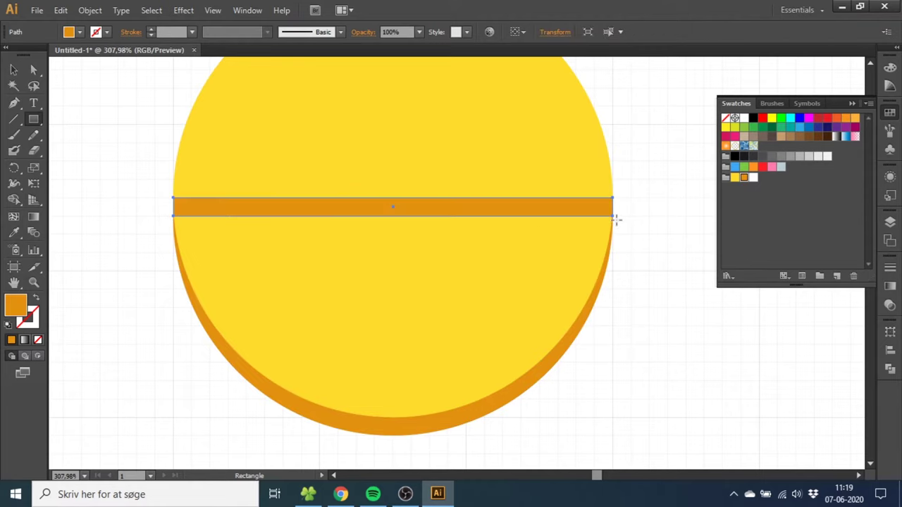
pyautogui.rightClick(430, 206)
pyautogui.moveTo(496, 397)
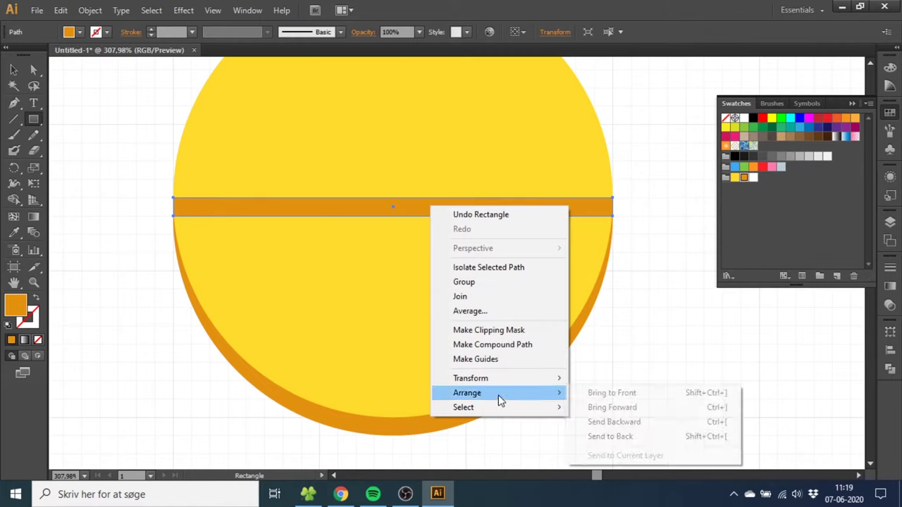
pyautogui.click(598, 436)
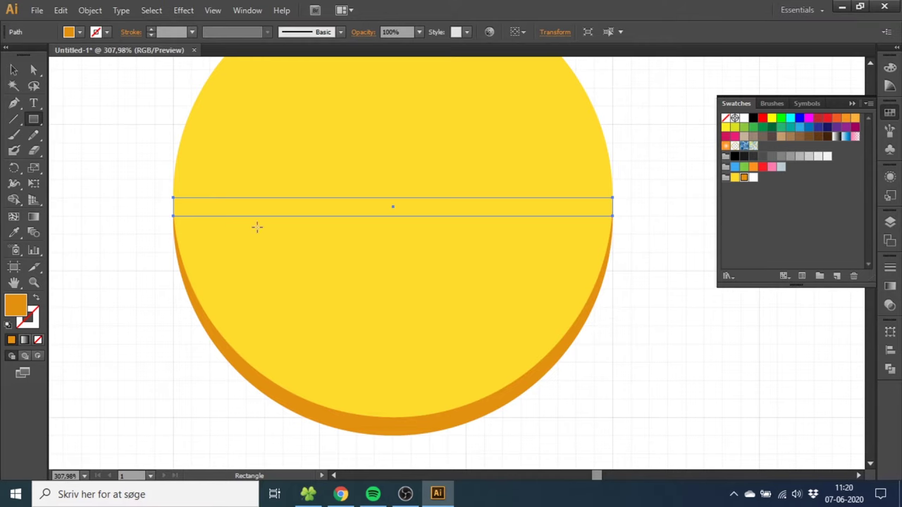
# Offset the yellow face circle's path by -2 to create a smaller inner circle
pyautogui.click(33, 282)
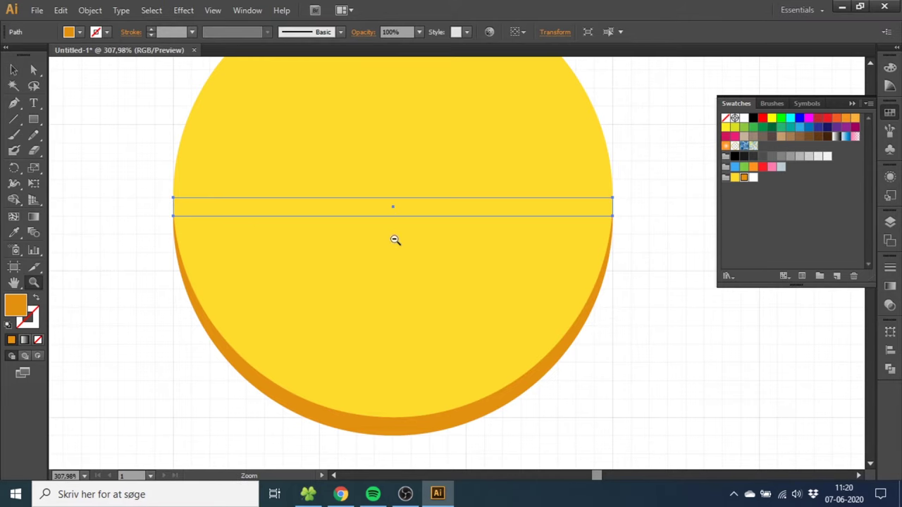
pyautogui.keyDown('alt'); pyautogui.click(406, 228); pyautogui.keyUp('alt')
pyautogui.click(13, 70)
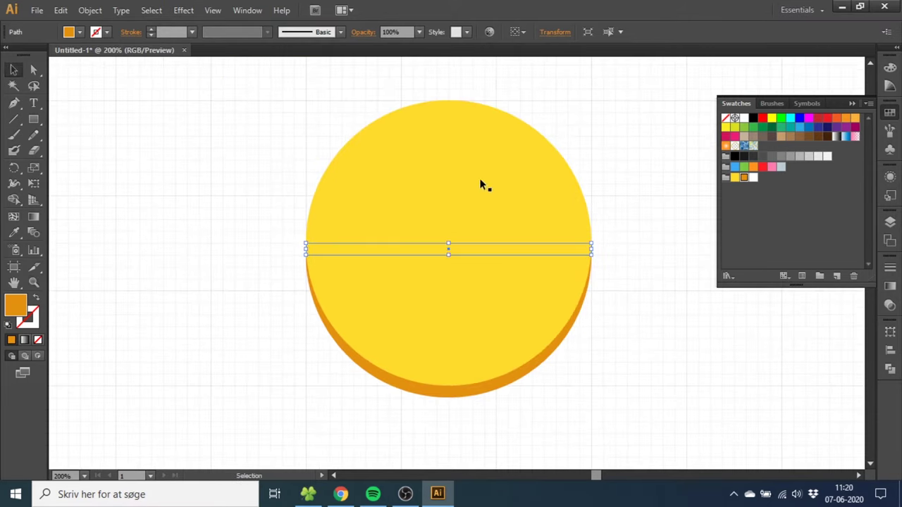
pyautogui.click(454, 179)
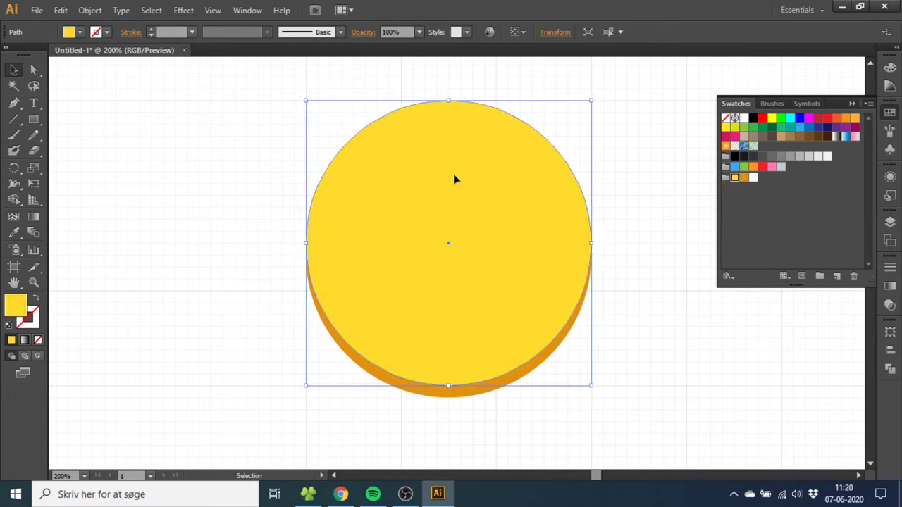
pyautogui.click(90, 10)
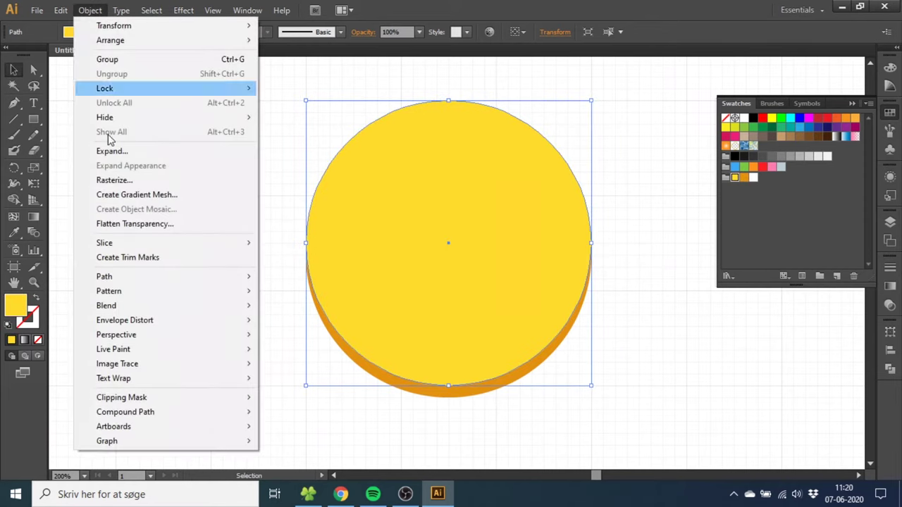
pyautogui.moveTo(129, 281)
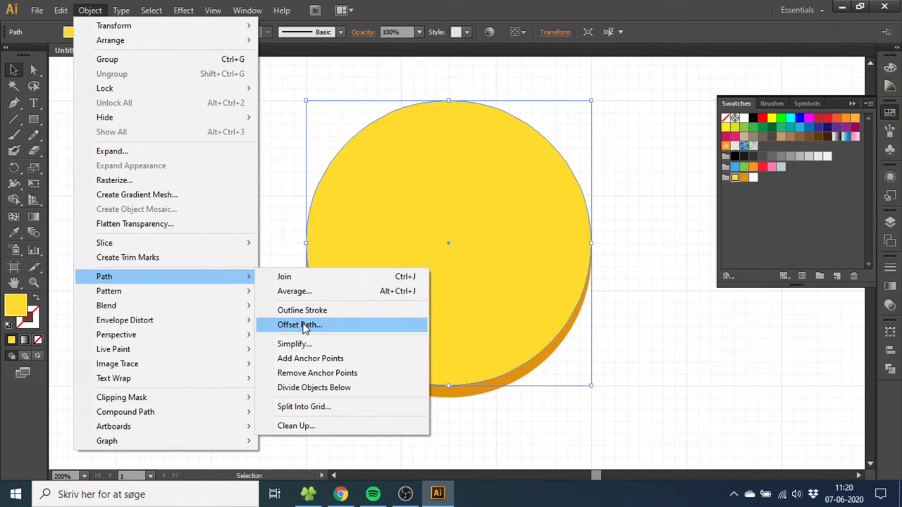
pyautogui.click(314, 327)
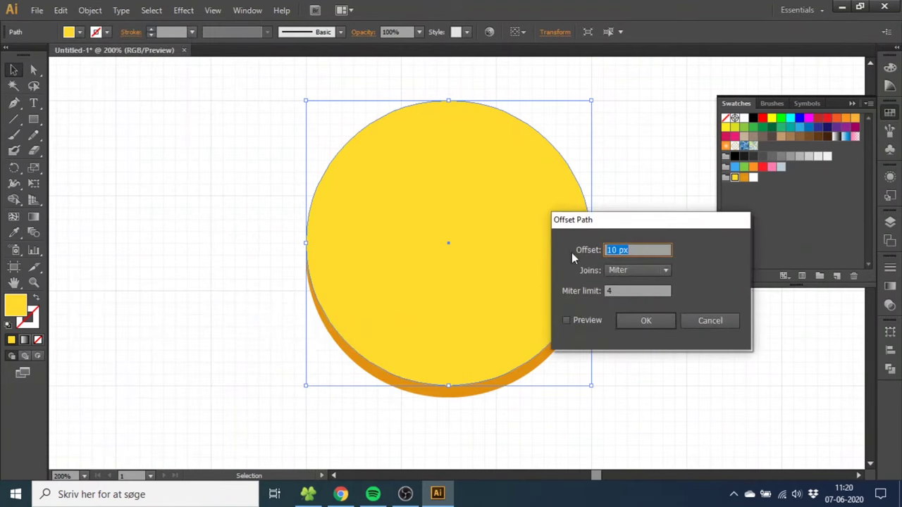
pyautogui.write('-20')
pyautogui.press('Return')
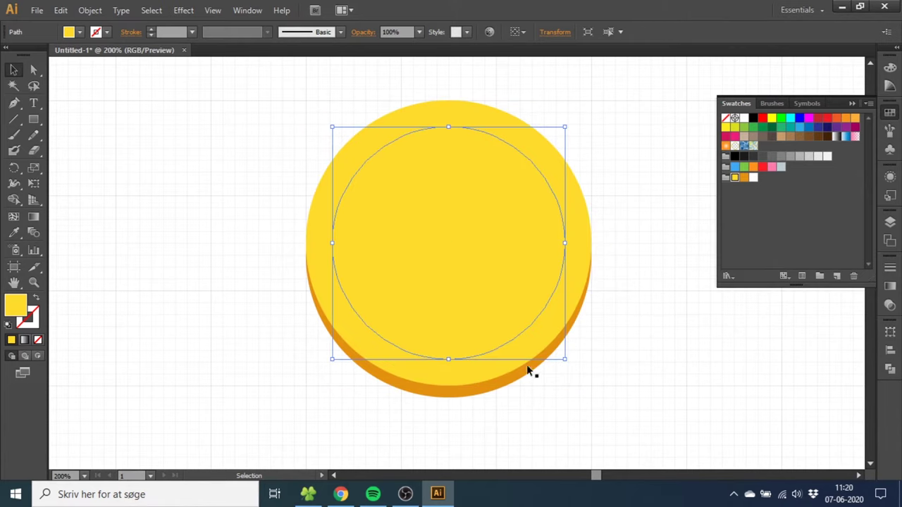
# Give the inner circle a 4 pt orange outline and place a copy beside the coin
pyautogui.click(36, 319)
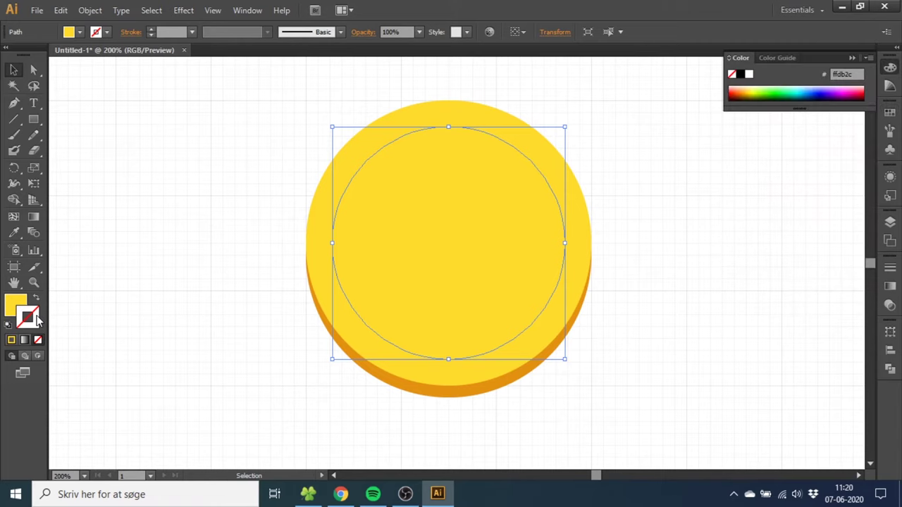
pyautogui.click(890, 112)
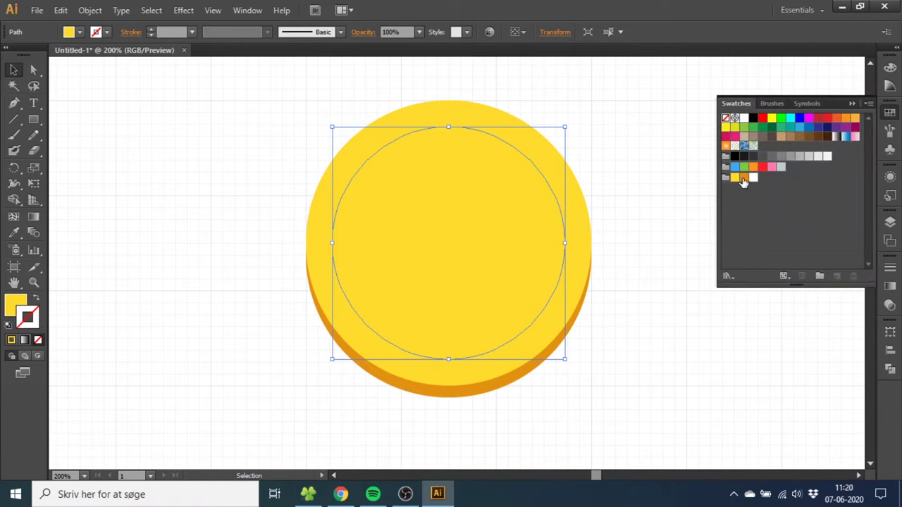
pyautogui.click(744, 179)
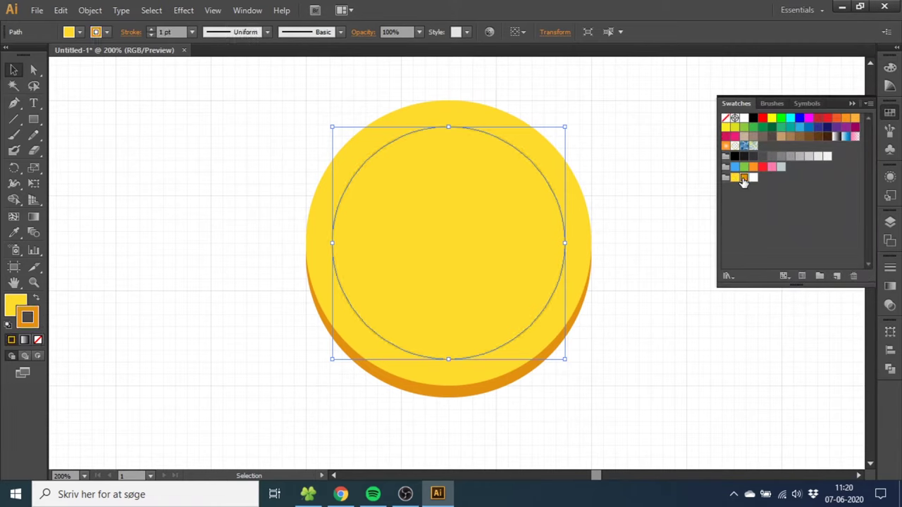
pyautogui.click(152, 30)
pyautogui.click(151, 30)
pyautogui.click(151, 29)
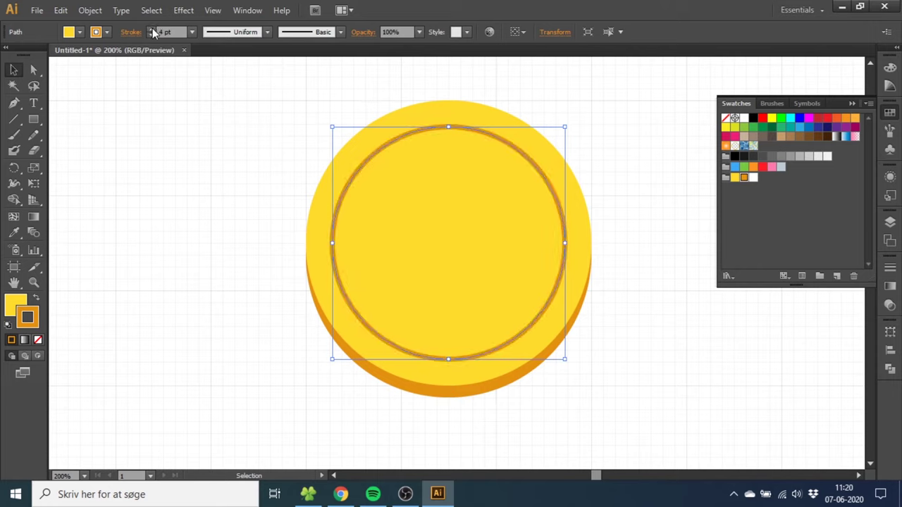
pyautogui.click(851, 103)
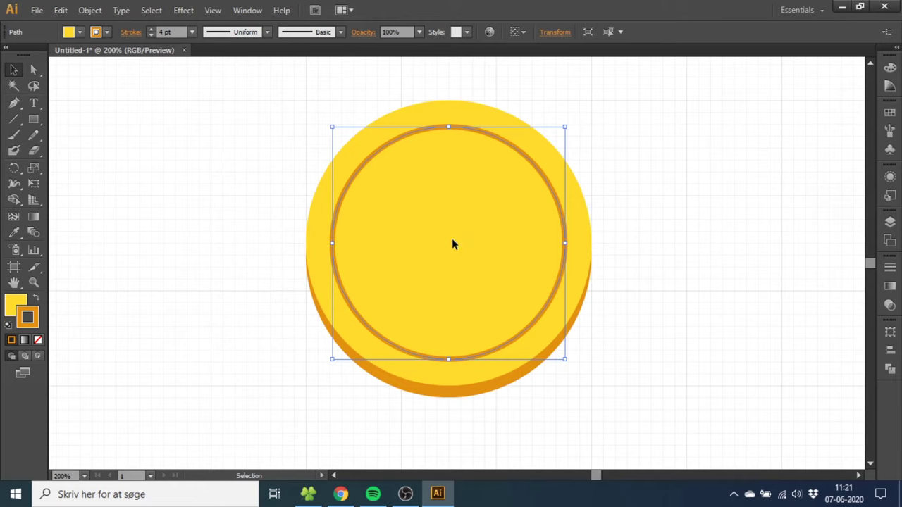
pyautogui.moveTo(455, 248); pyautogui.dragTo(741, 245)
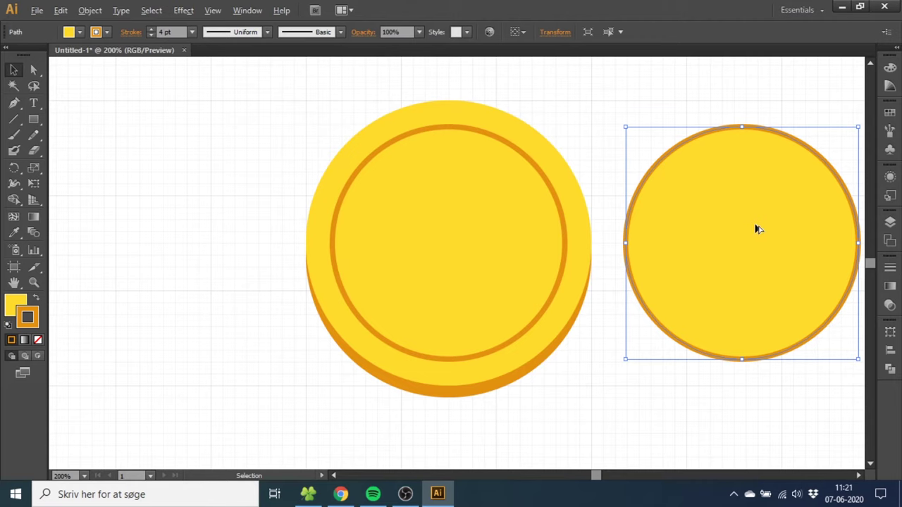
# Nudge the circle copy down twice, select both circles and remove their outlines
pyautogui.press('Down')
pyautogui.press('Down')
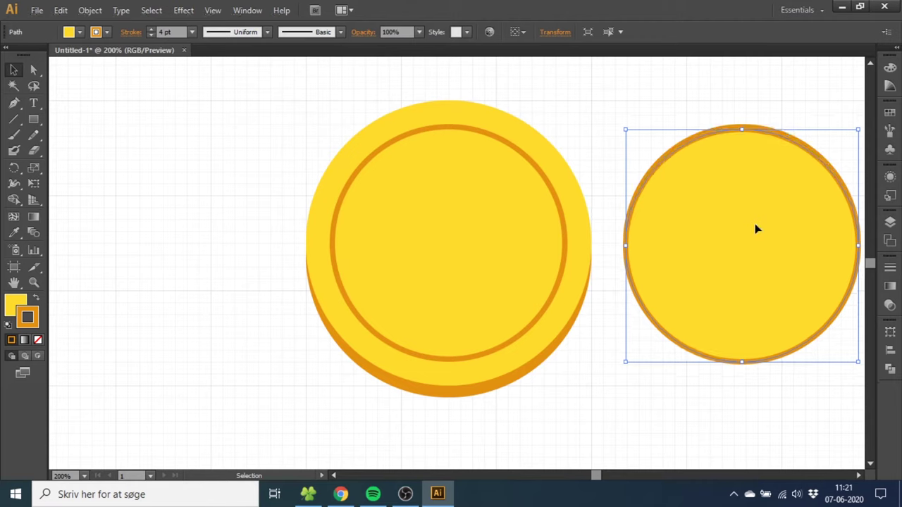
pyautogui.press('Down')
pyautogui.press('Down')
pyautogui.press('Down')
pyautogui.press('Down')
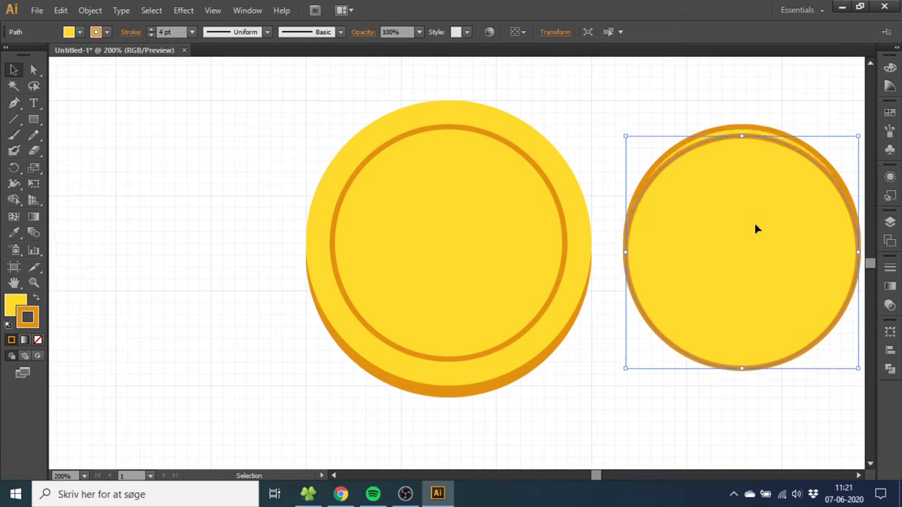
pyautogui.moveTo(697, 99); pyautogui.dragTo(775, 249)
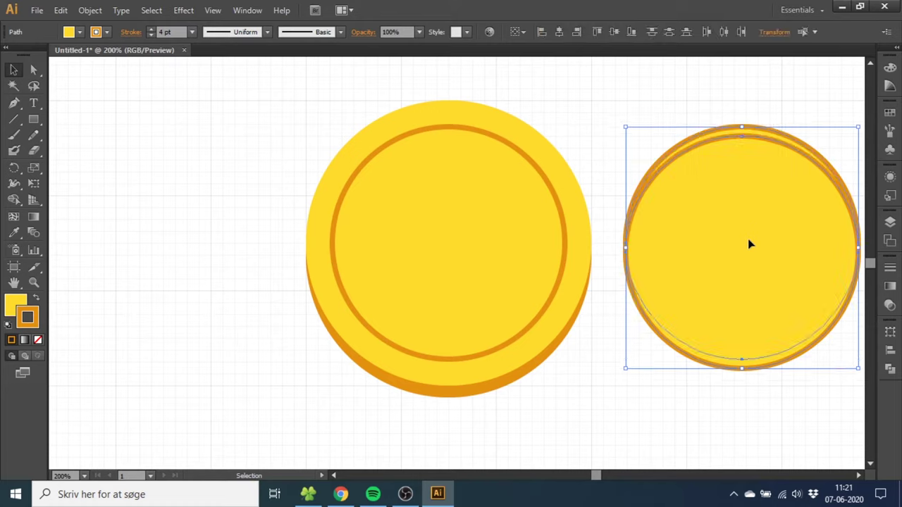
pyautogui.click(38, 340)
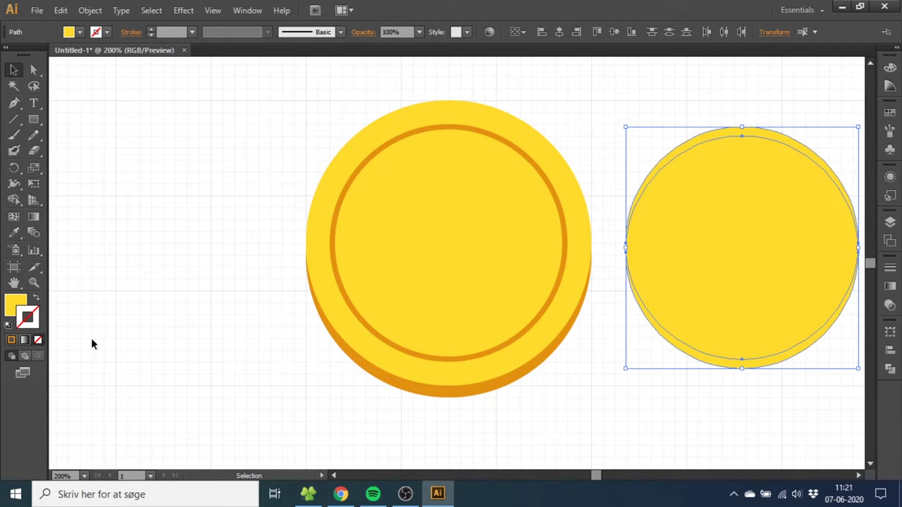
# Apply Pathfinder Minus Front to cut the two circles into a thin crescent arc
pyautogui.click(888, 369)
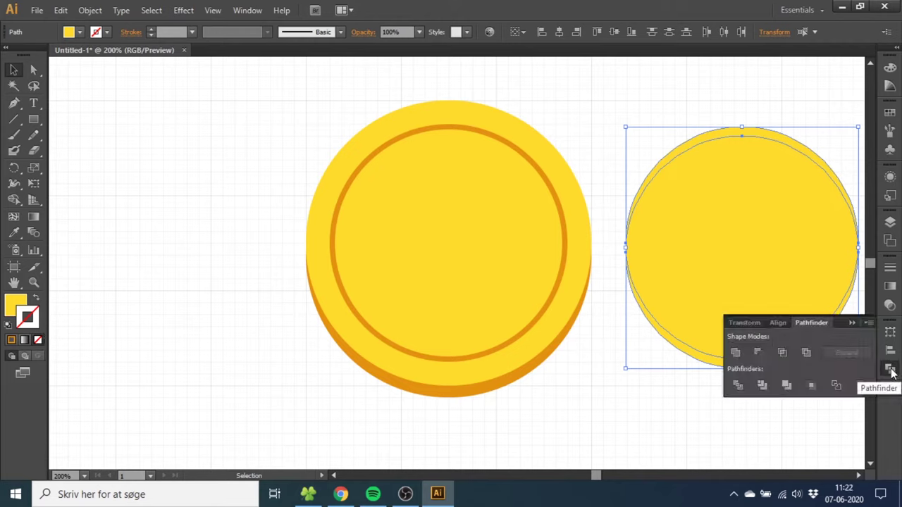
pyautogui.click(247, 11)
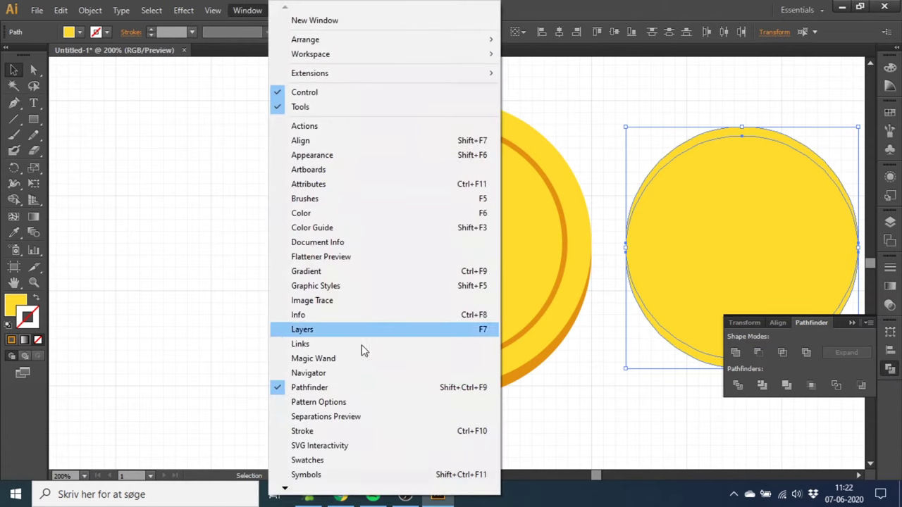
pyautogui.click(759, 350)
pyautogui.click(760, 350)
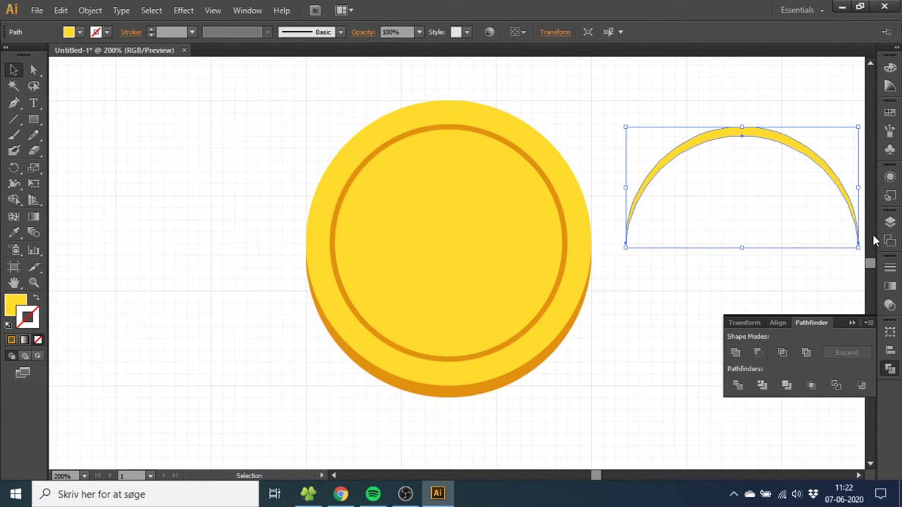
# Fill the crescent dark gold and move it onto the top of the inner ring
pyautogui.click(15, 304)
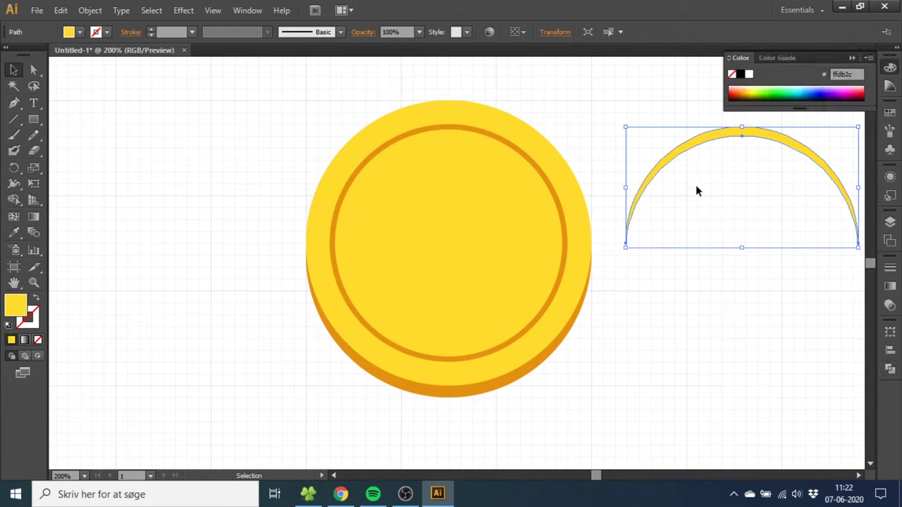
pyautogui.click(889, 113)
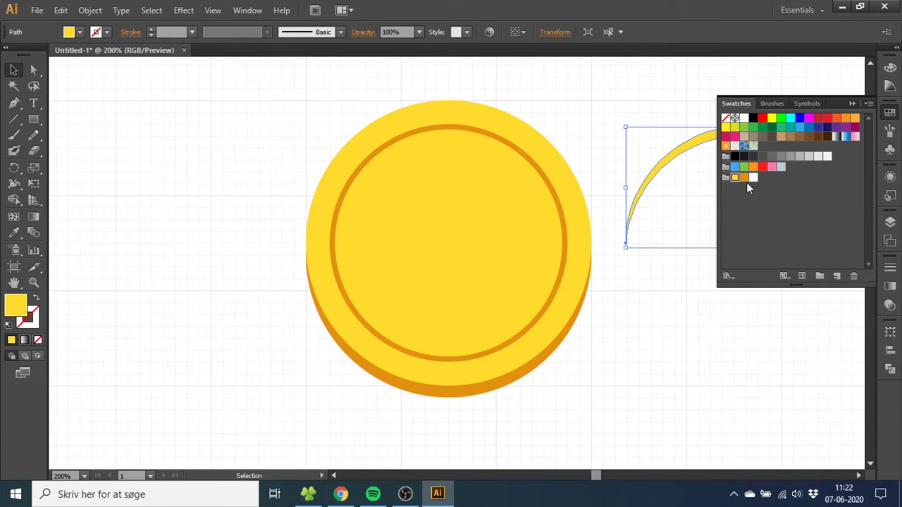
pyautogui.click(743, 181)
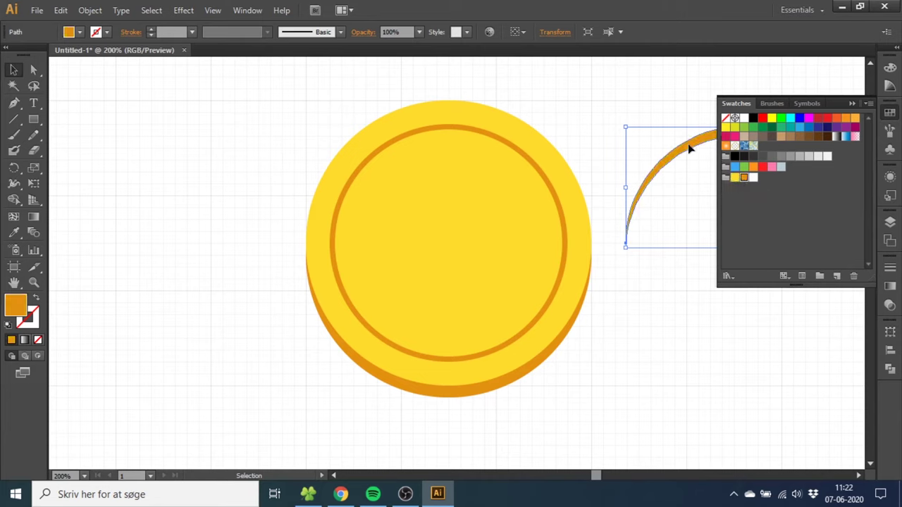
pyautogui.moveTo(688, 143); pyautogui.dragTo(392, 146)
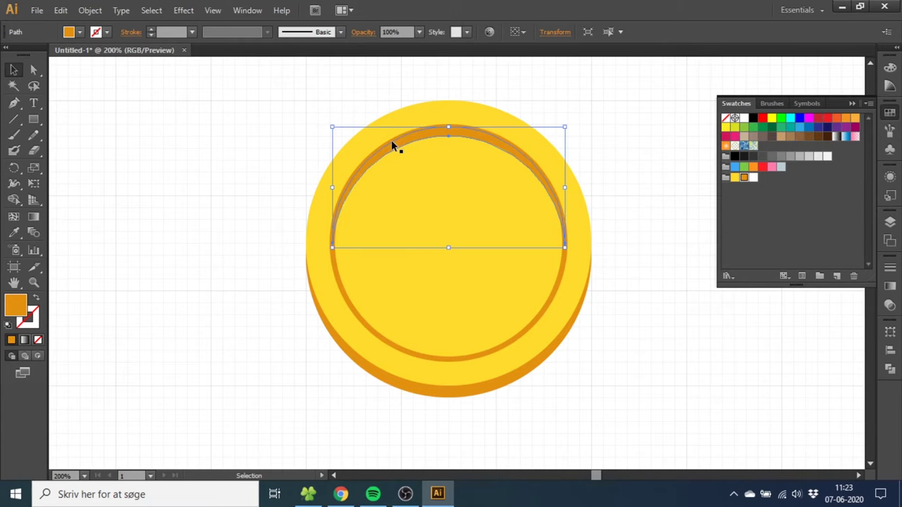
pyautogui.hotkey('ctrl', 'shift', 'a')
pyautogui.click(525, 140)
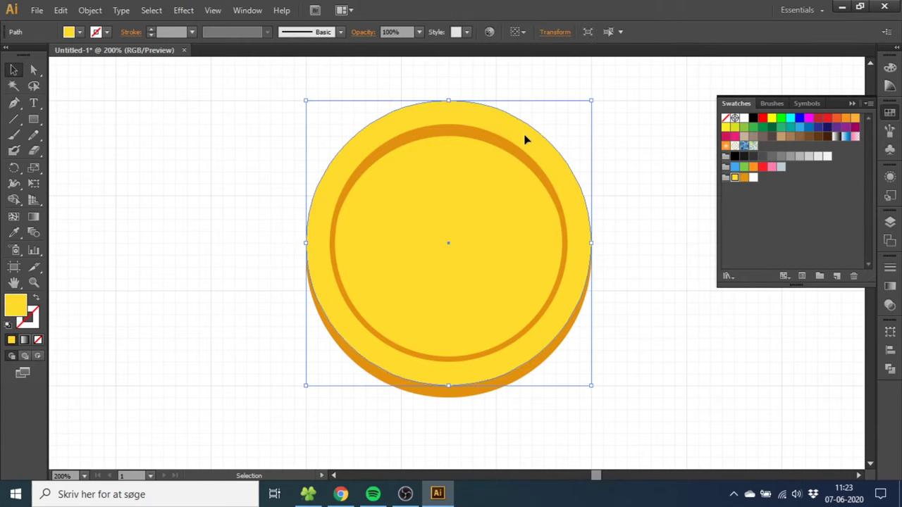
# Place a copy of the yellow face beside the coin with an overlapping copy just above
pyautogui.click(870, 100)
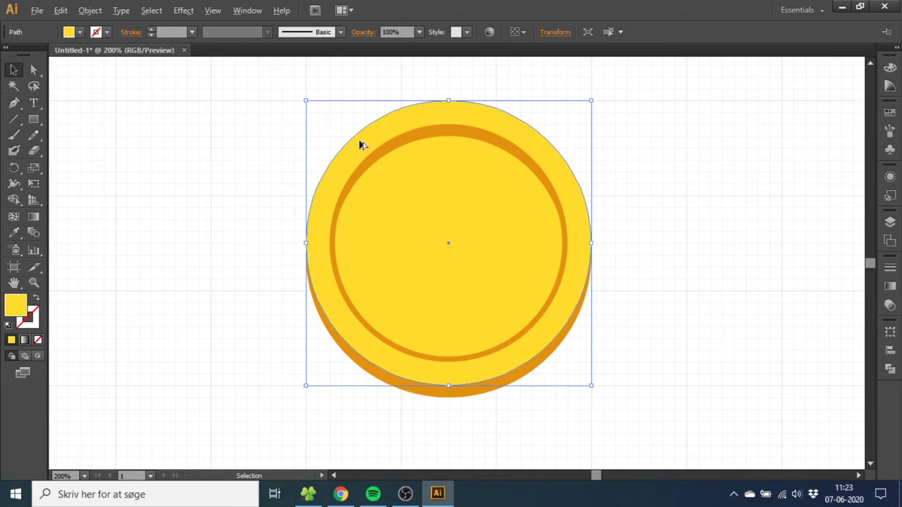
pyautogui.moveTo(360, 145); pyautogui.dragTo(640, 140)
pyautogui.moveTo(596, 476); pyautogui.dragTo(606, 479)
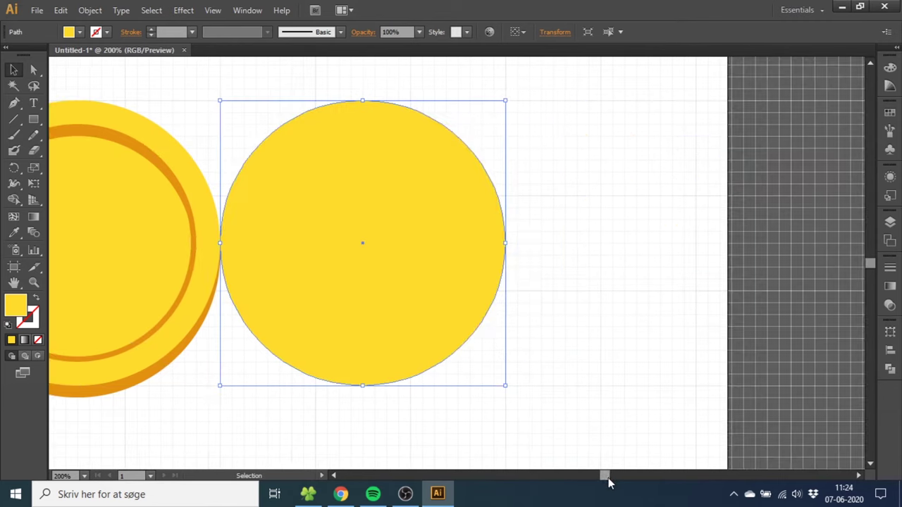
pyautogui.scroll(1, 397, 319)
pyautogui.scroll(1, 396, 319)
pyautogui.hscroll(-1, 405, 302)
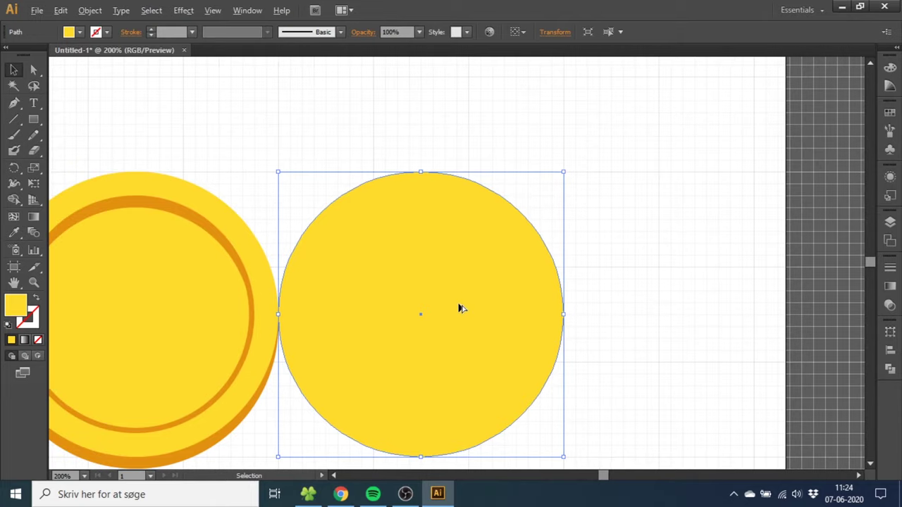
pyautogui.moveTo(458, 310); pyautogui.dragTo(456, 164)
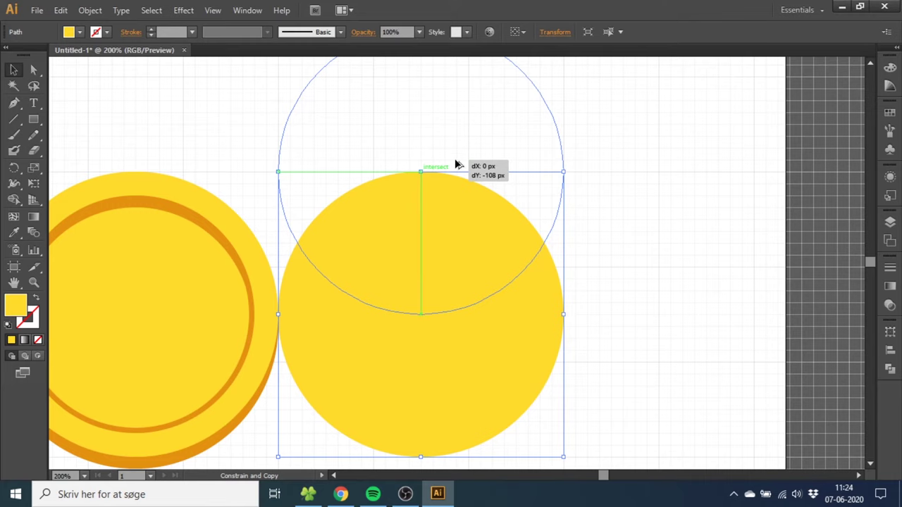
pyautogui.moveTo(456, 165); pyautogui.dragTo(456, 163)
# Fill both overlapping circles white and apply Pathfinder Intersect to leave a lens shape
pyautogui.moveTo(624, 143); pyautogui.dragTo(476, 377)
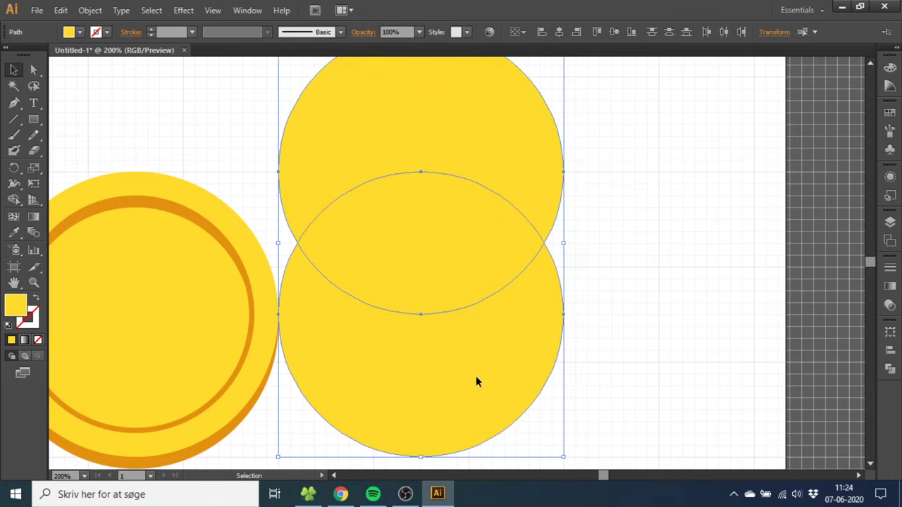
pyautogui.click(888, 114)
pyautogui.click(743, 118)
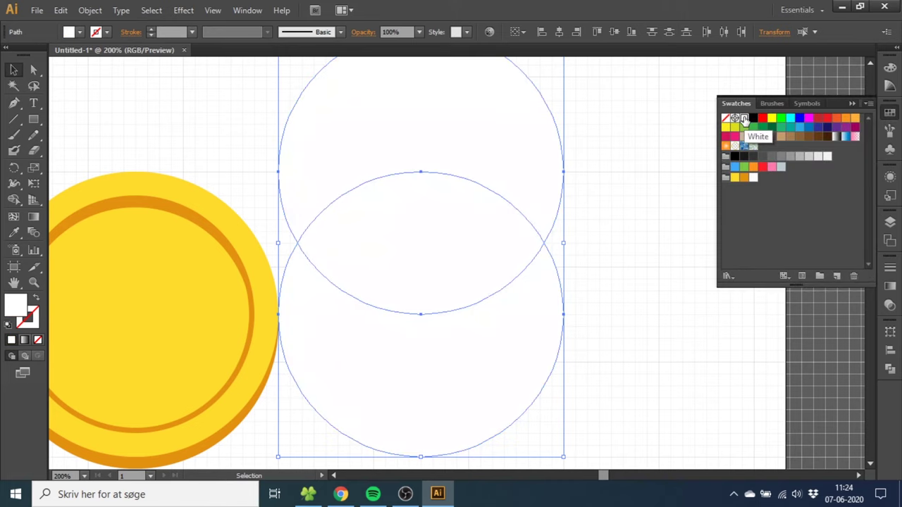
pyautogui.click(889, 371)
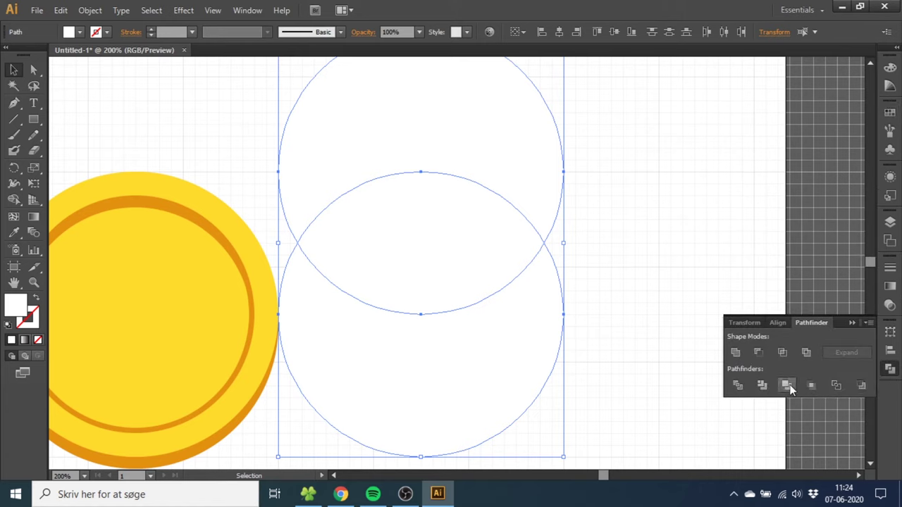
pyautogui.click(782, 353)
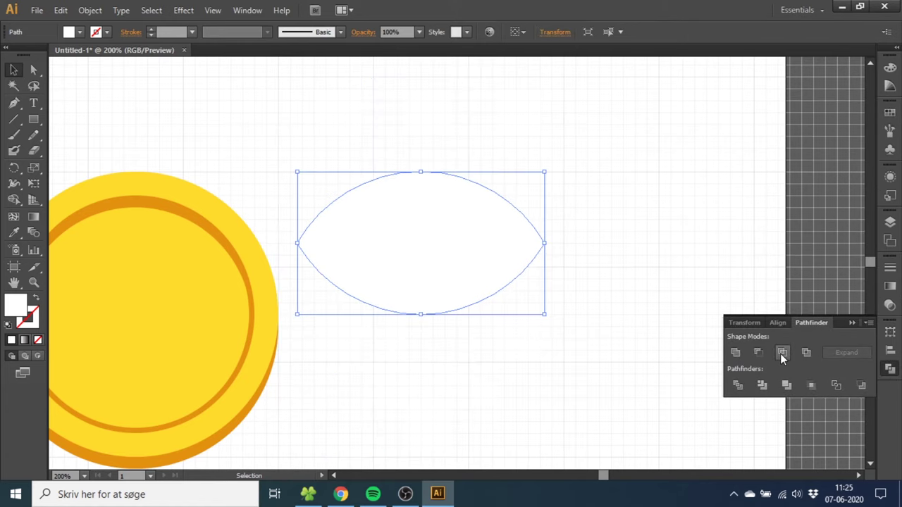
# Set the lens shape to 50% opacity and place it over the coin's top edge
pyautogui.click(418, 32)
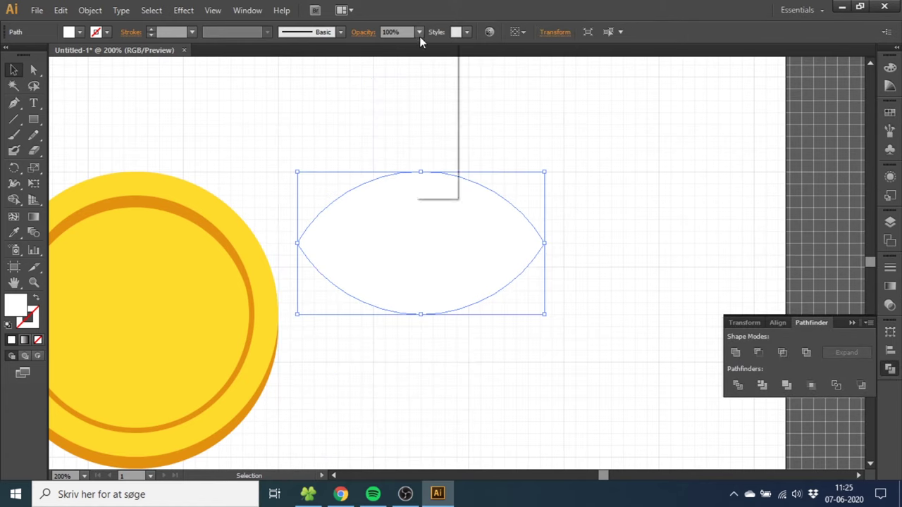
pyautogui.click(435, 119)
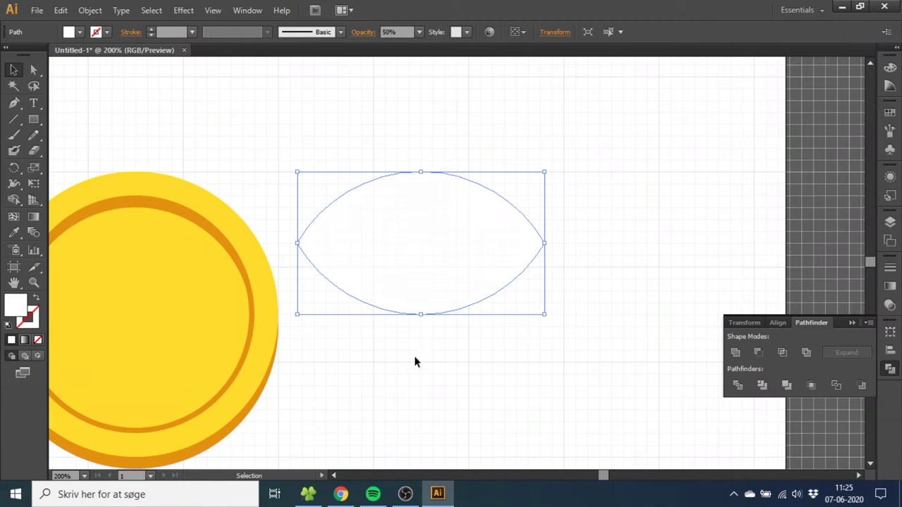
pyautogui.moveTo(606, 481); pyautogui.dragTo(598, 475)
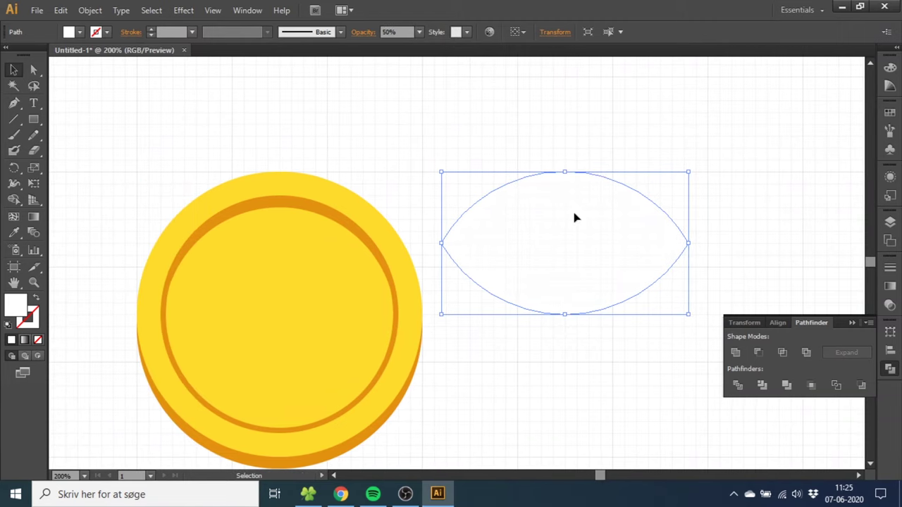
pyautogui.moveTo(614, 222); pyautogui.dragTo(329, 235)
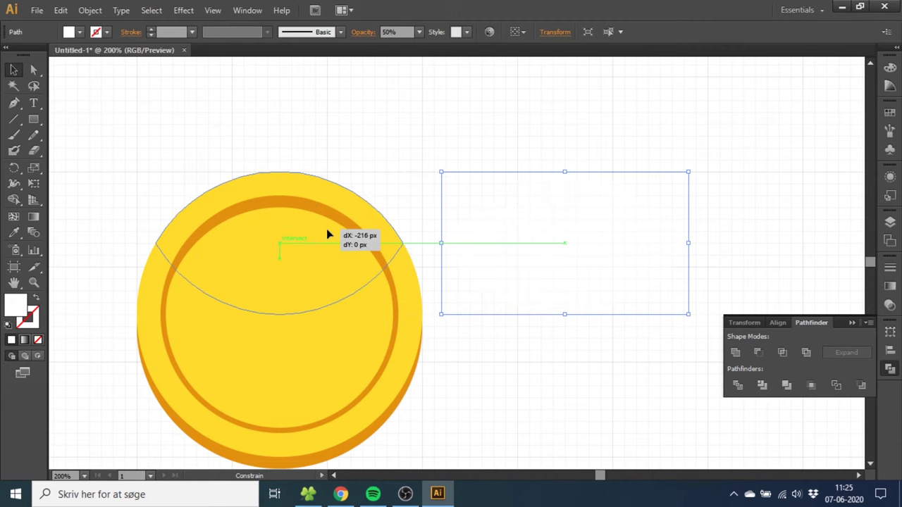
pyautogui.moveTo(327, 230); pyautogui.dragTo(327, 230)
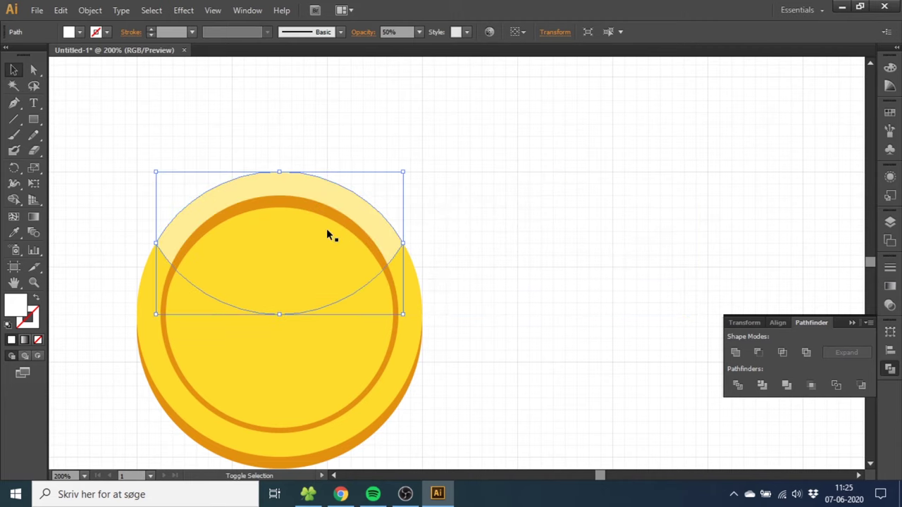
# Deselect the lens and zoom out to view the whole coin
pyautogui.click(452, 235)
pyautogui.click(33, 283)
pyautogui.keyDown('alt'); pyautogui.click(299, 298); pyautogui.keyUp('alt')
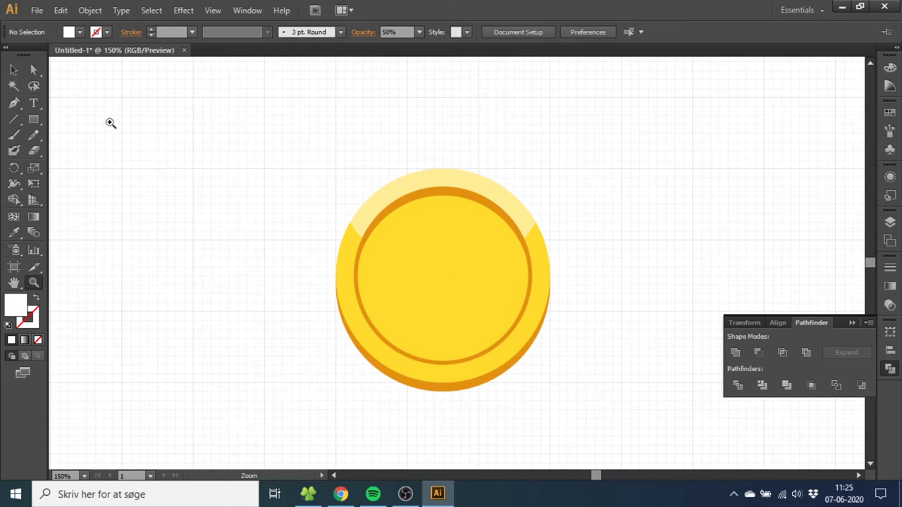
# Draw a text area beside the coin, type the cent sign and select it
pyautogui.click(34, 103)
pyautogui.moveTo(176, 115); pyautogui.dragTo(337, 258)
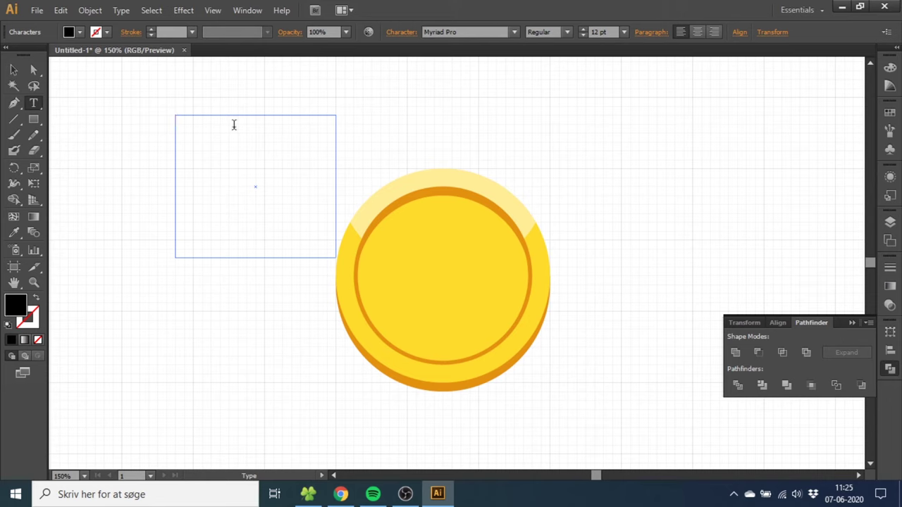
pyautogui.write('c')
pyautogui.moveTo(233, 124); pyautogui.dragTo(123, 120)
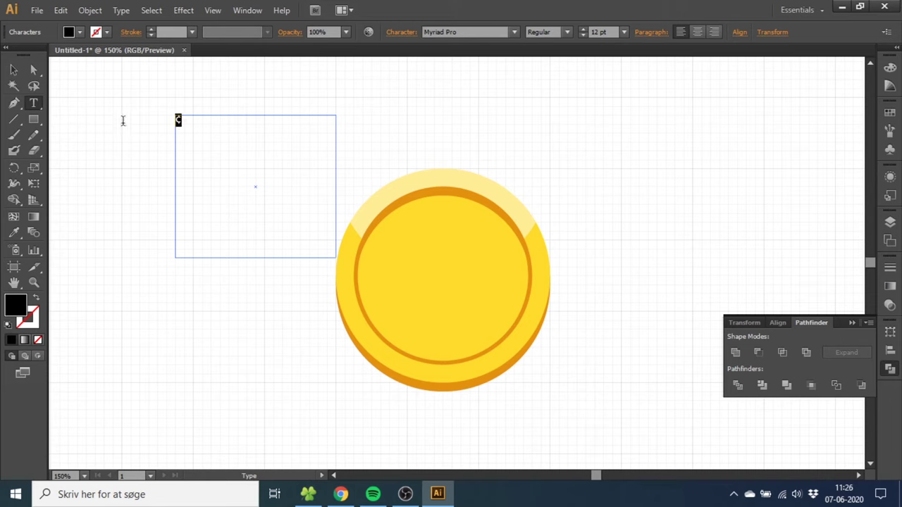
# Style the cent sign as 130 pt Aller with the dark-gold swatch
pyautogui.click(600, 32)
pyautogui.write('130')
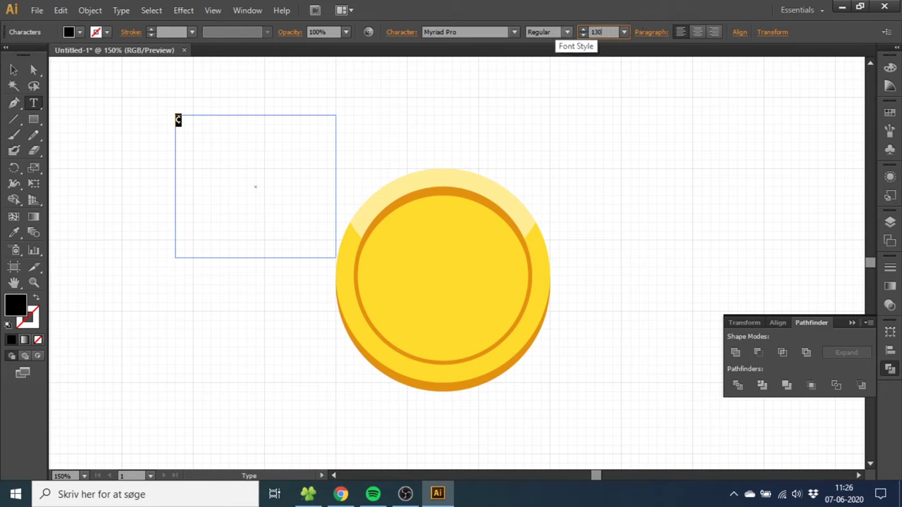
pyautogui.press('Return')
pyautogui.click(514, 31)
pyautogui.moveTo(543, 212); pyautogui.dragTo(540, 67)
pyautogui.click(482, 65)
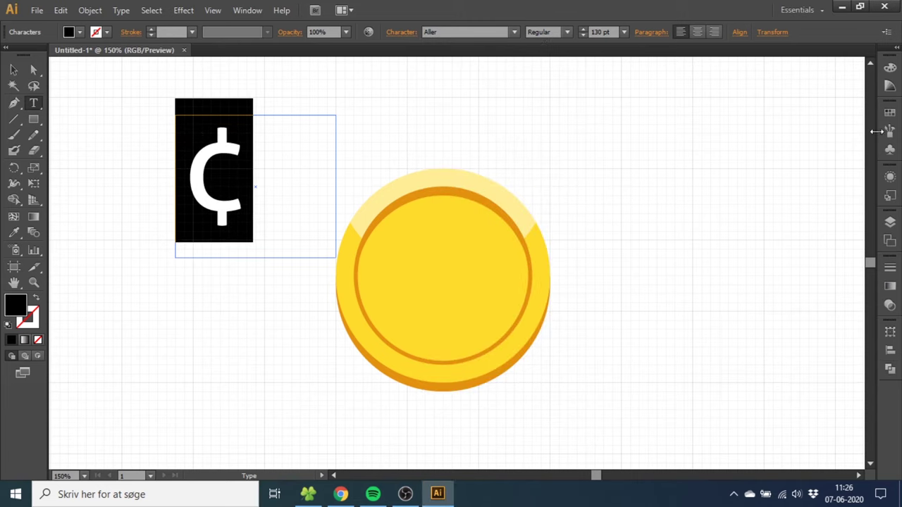
pyautogui.click(890, 112)
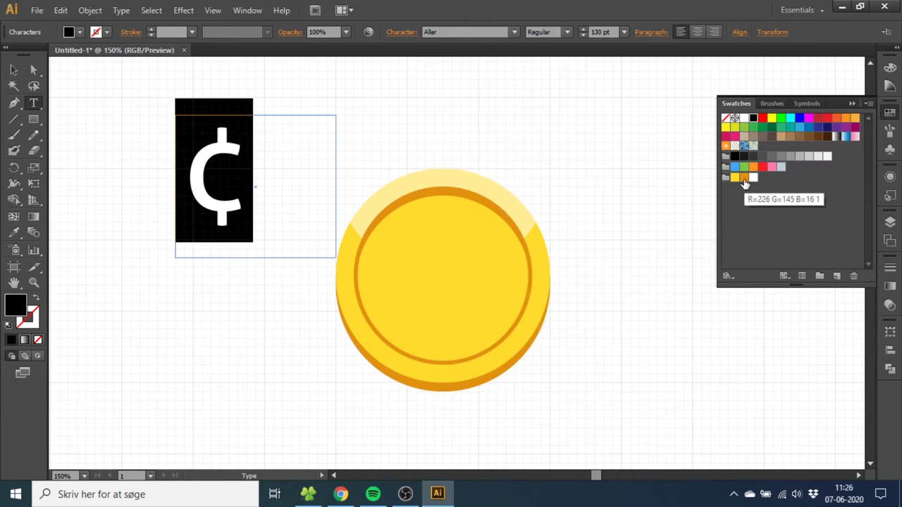
pyautogui.click(744, 182)
# Convert the cent text object into outlines via Create Outlines
pyautogui.click(12, 70)
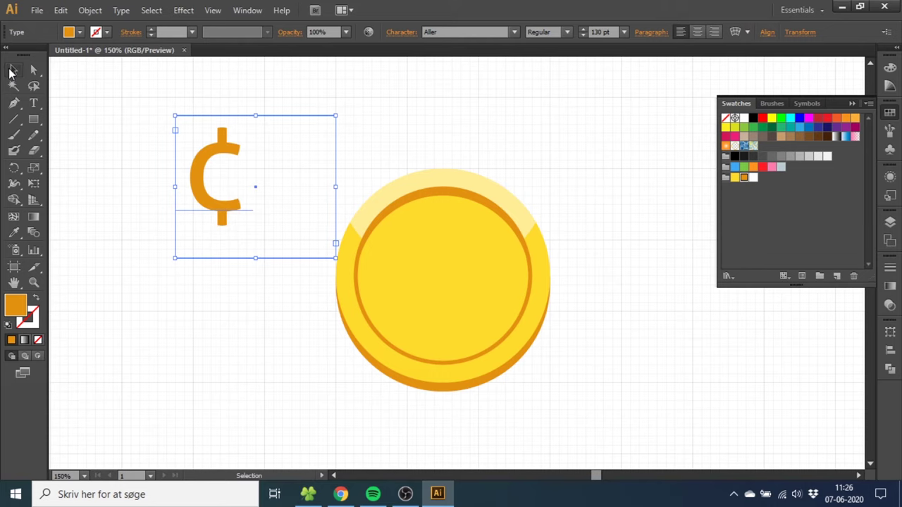
pyautogui.rightClick(218, 161)
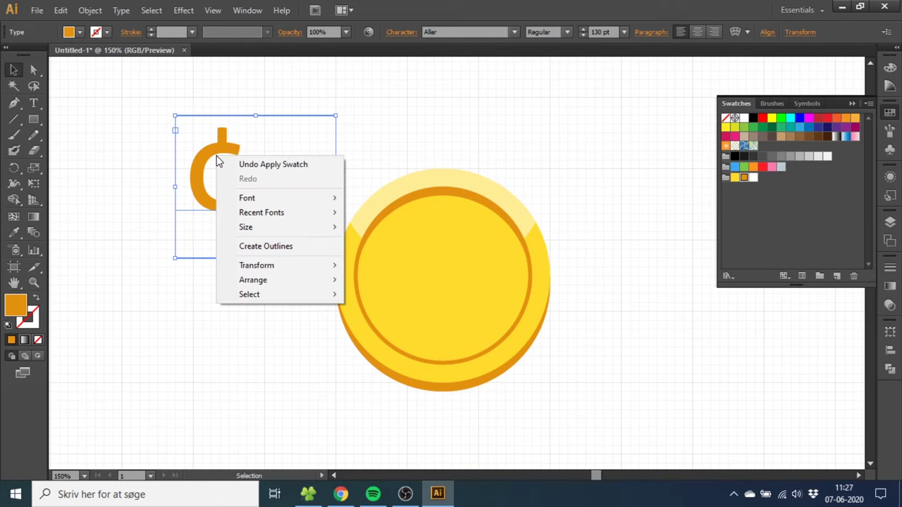
pyautogui.click(256, 248)
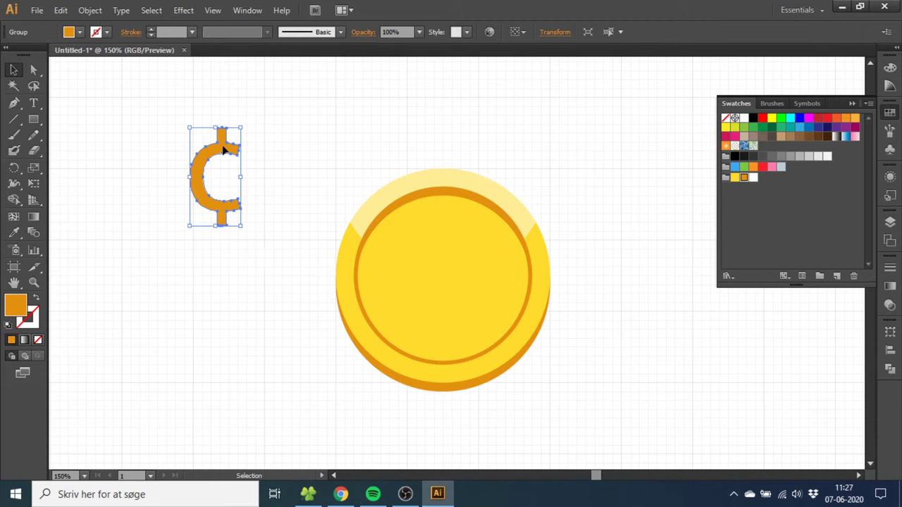
# Move the cent sign into the coin and make the inner ring the key object for alignment
pyautogui.moveTo(224, 151); pyautogui.dragTo(439, 250)
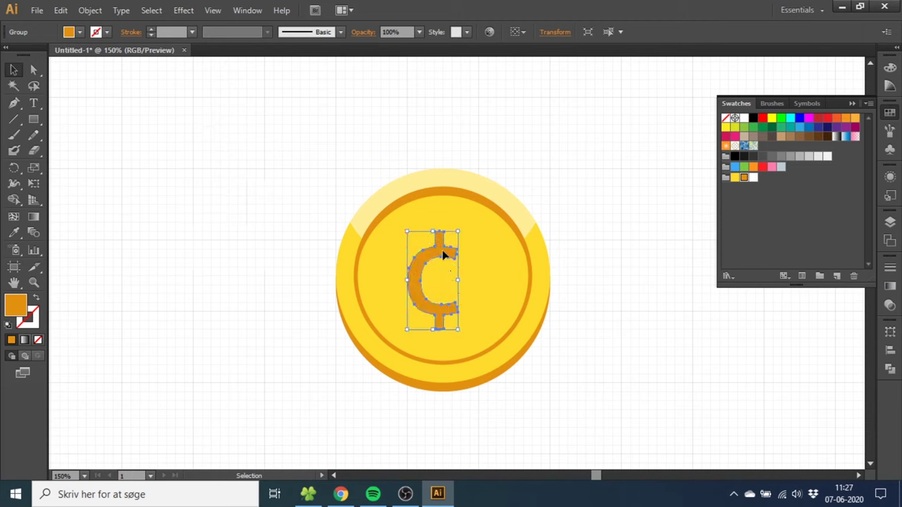
pyautogui.keyDown('shift'); pyautogui.click(493, 265); pyautogui.keyUp('shift')
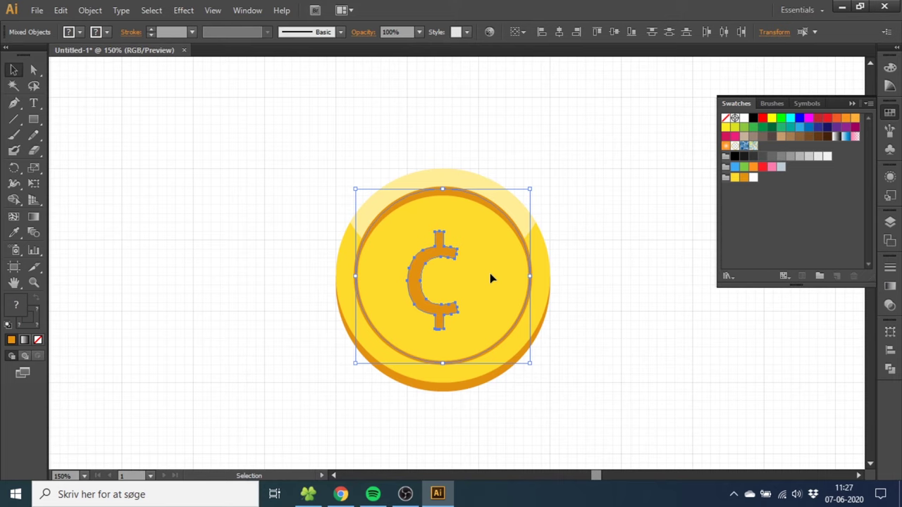
pyautogui.click(519, 33)
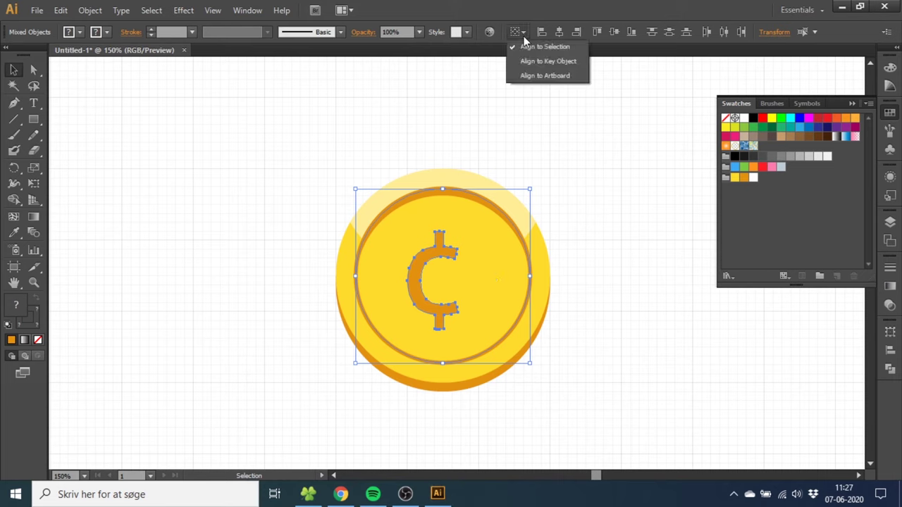
pyautogui.click(548, 61)
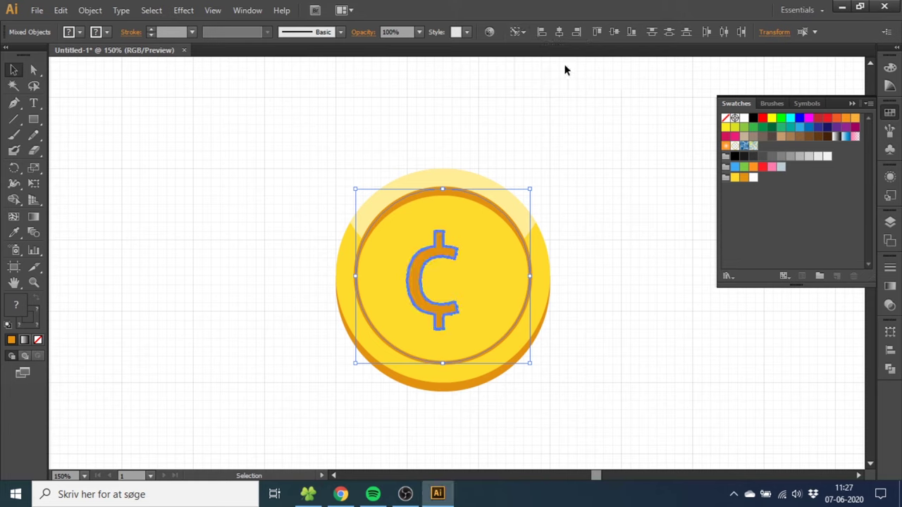
pyautogui.click(504, 219)
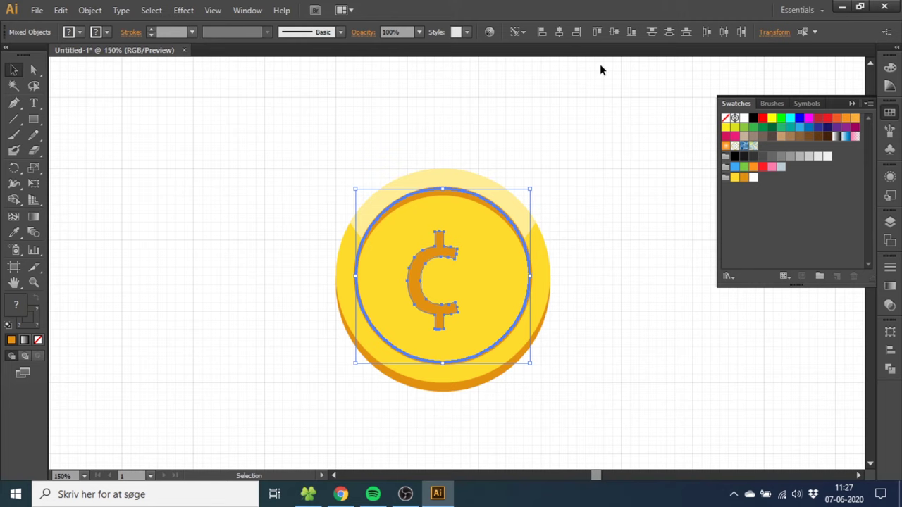
# Centre the cent sign vertically and horizontally on the ring, then nudge it slightly left
pyautogui.click(669, 32)
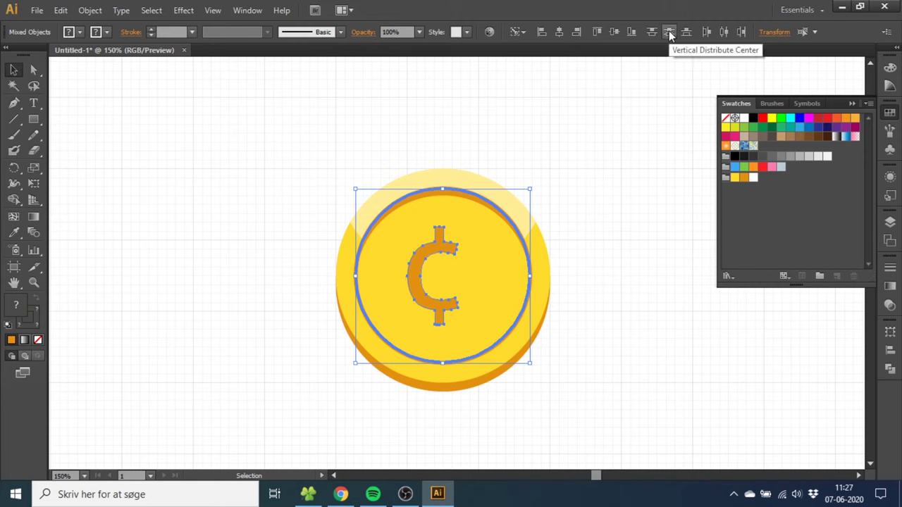
pyautogui.click(560, 34)
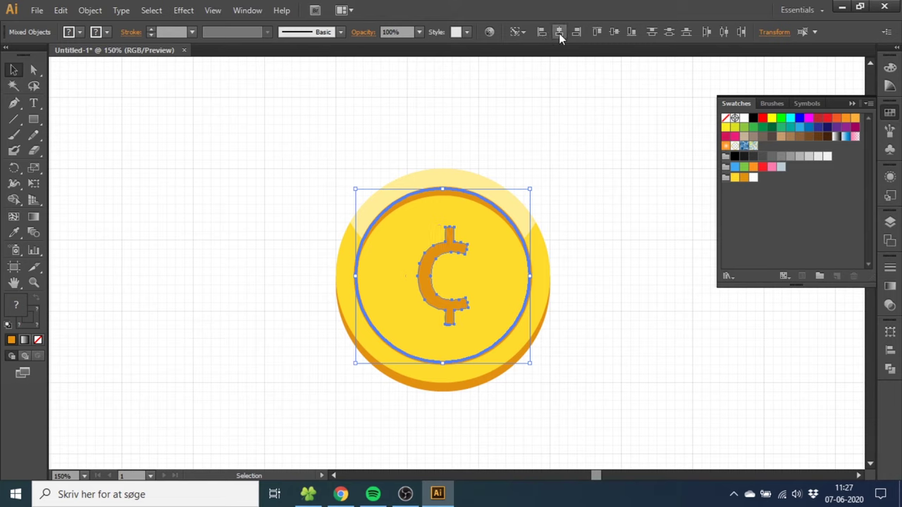
pyautogui.click(583, 208)
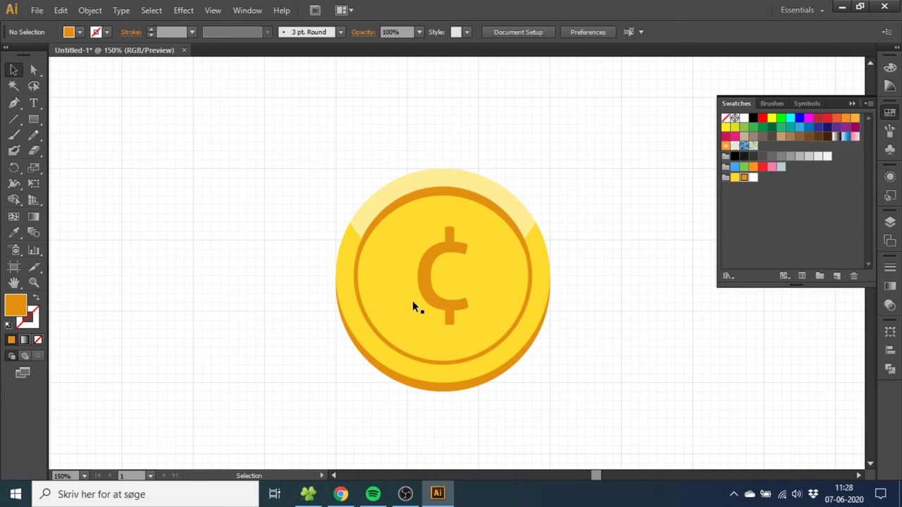
pyautogui.click(453, 245)
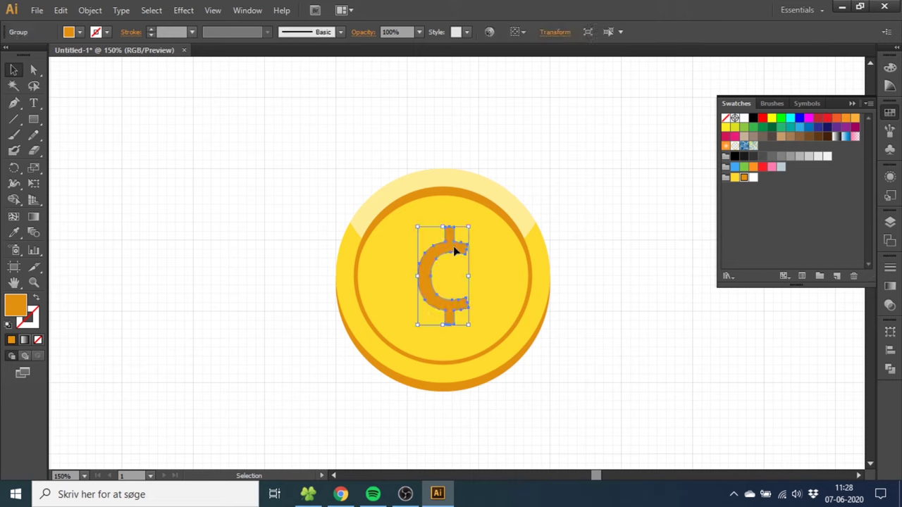
pyautogui.press('Left')
pyautogui.press('Left')
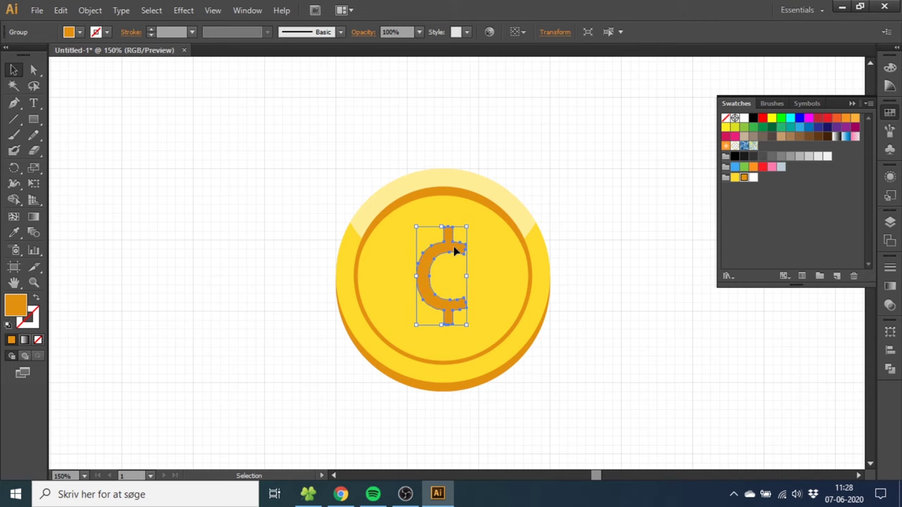
pyautogui.click(620, 212)
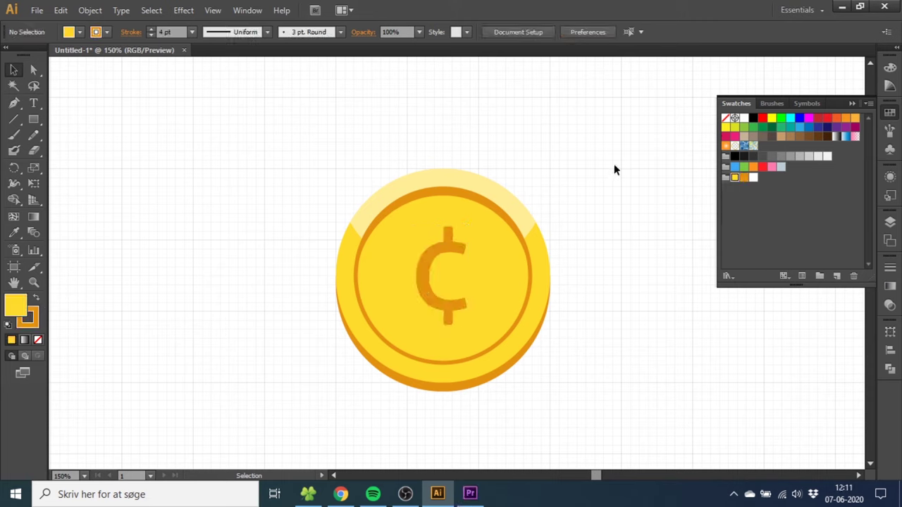
pyautogui.moveTo(599, 128); pyautogui.dragTo(300, 424)
pyautogui.click(774, 33)
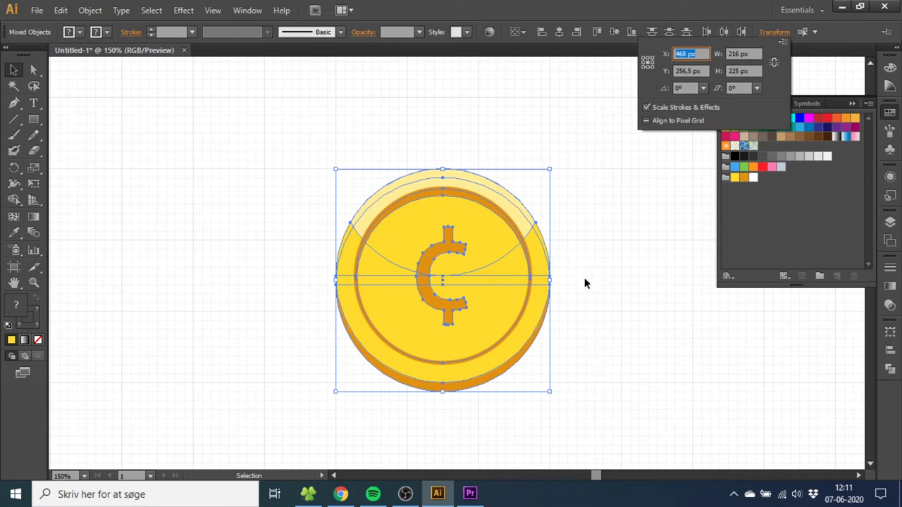
pyautogui.moveTo(549, 392); pyautogui.dragTo(459, 298)
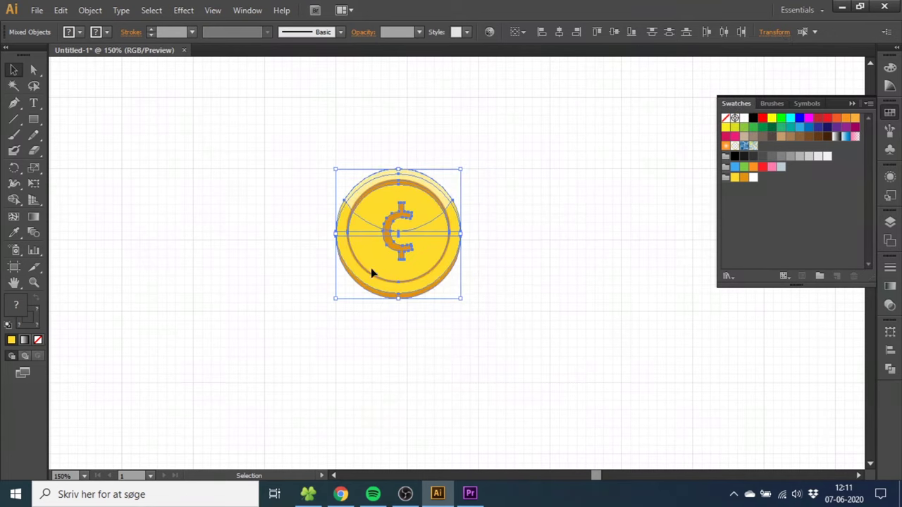